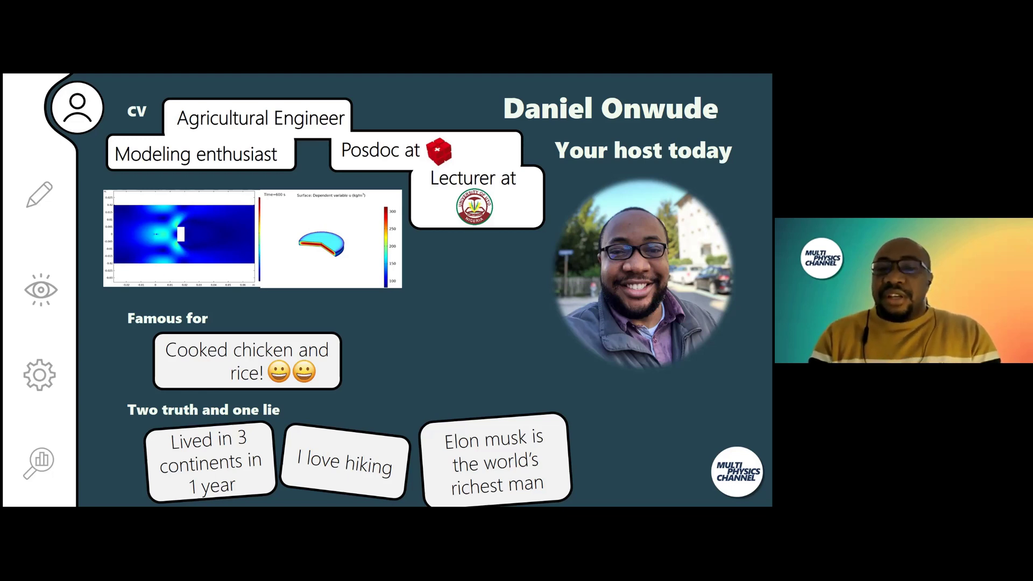
Step: Advance the slideshow to the slide 'How can we make dried fruits more nutritious?'
{"action": "key", "text": "Right"}
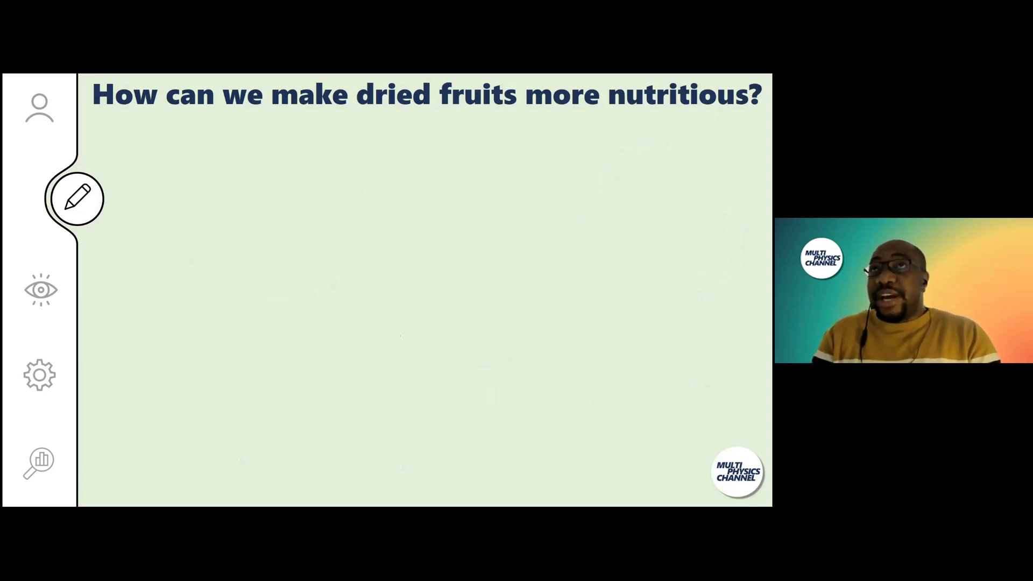
Step: Reveal 'One solution: pulse/periodic heating' with its two numbered COMSOL event-setup approaches
{"action": "key", "text": "Right"}
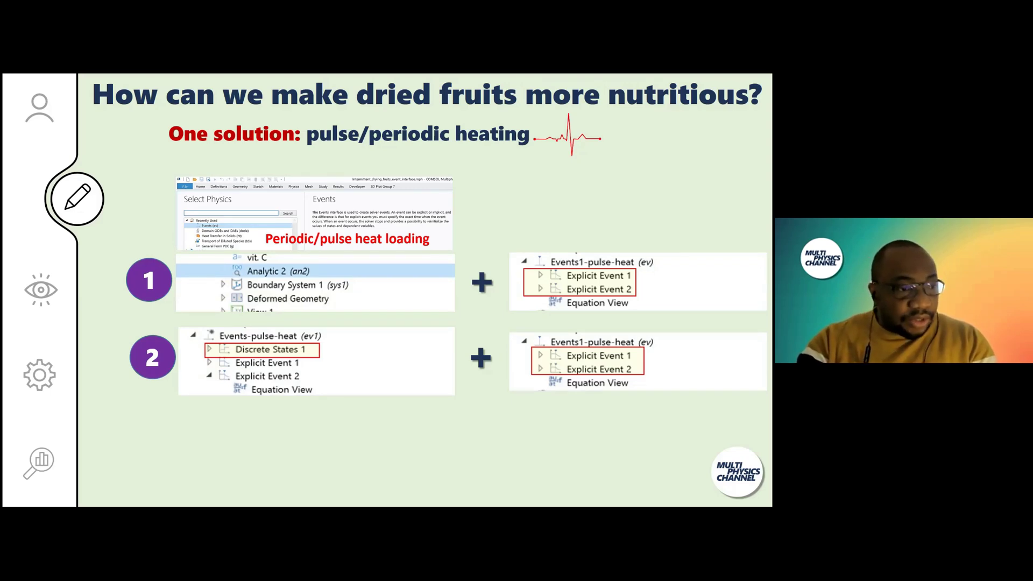
Step: Bring the Remote Desktop session with the COMSOL drying model to the front using Alt+Tab
{"action": "key", "text": "alt+Tab"}
{"action": "key", "text": "Tab"}
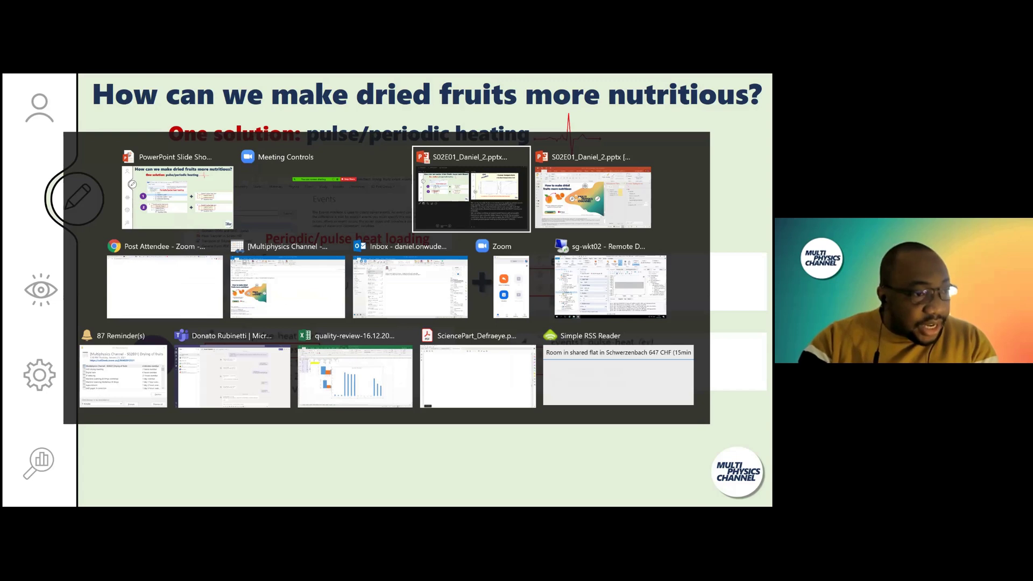
{"action": "key", "text": "Tab"}
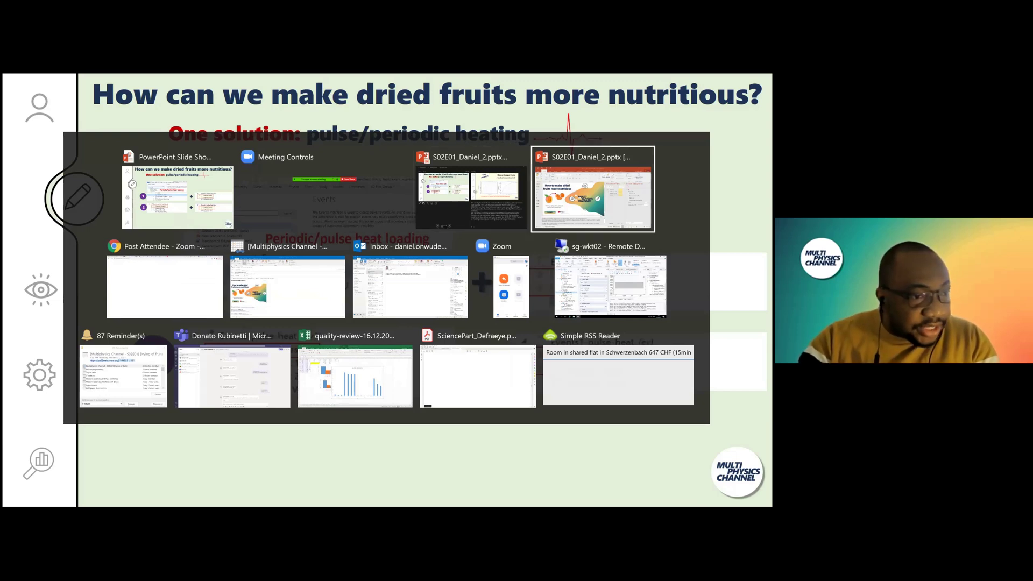
{"action": "key", "text": "Tab"}
{"action": "key", "text": "Tab"}
{"action": "key", "text": "Tab"}
{"action": "key", "text": "Tab"}
{"action": "key", "text": "Tab"}
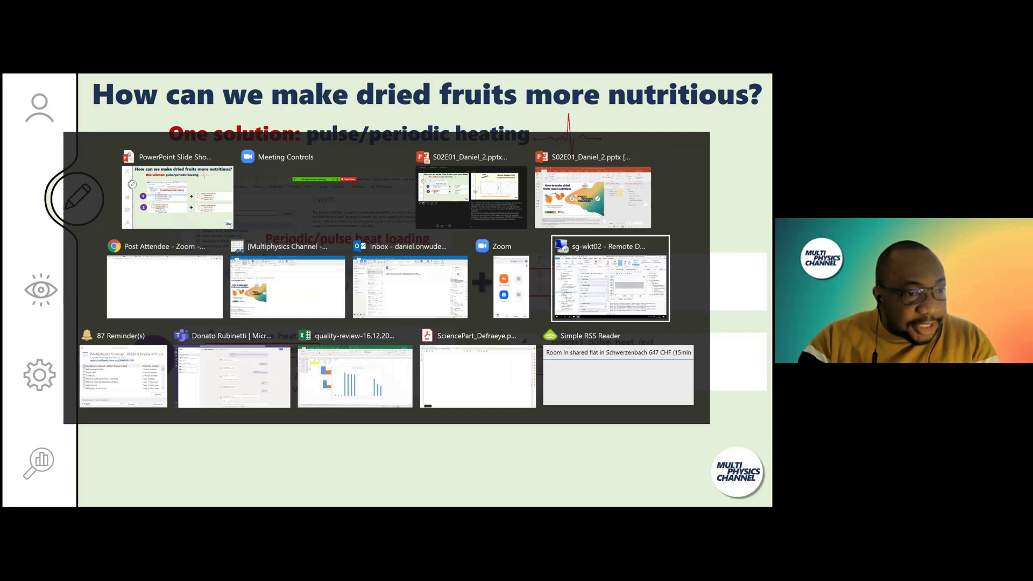
{"action": "key", "text": "alt"}
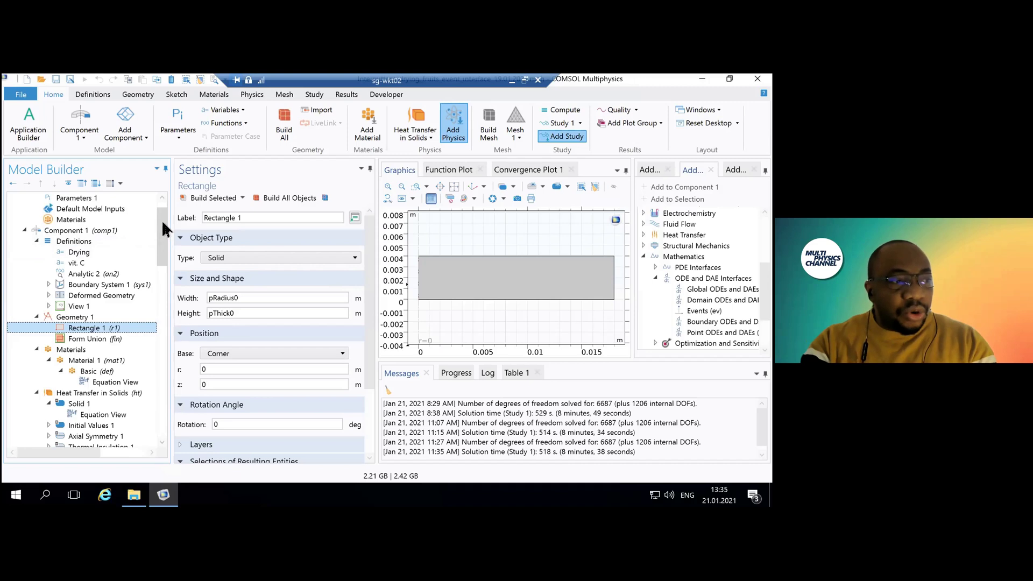
Step: Inspect the Drying and then the vit. C variable definitions, scrolling down the model tree
{"action": "scroll", "coordinate": [161, 215], "scroll_direction": "up", "scroll_amount": 1}
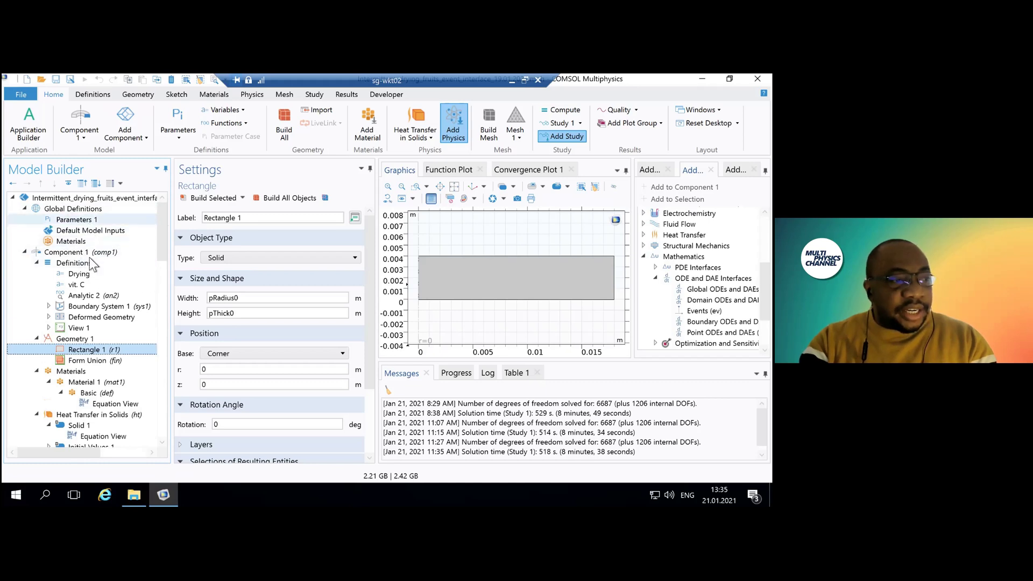
{"action": "left_click", "coordinate": [80, 275]}
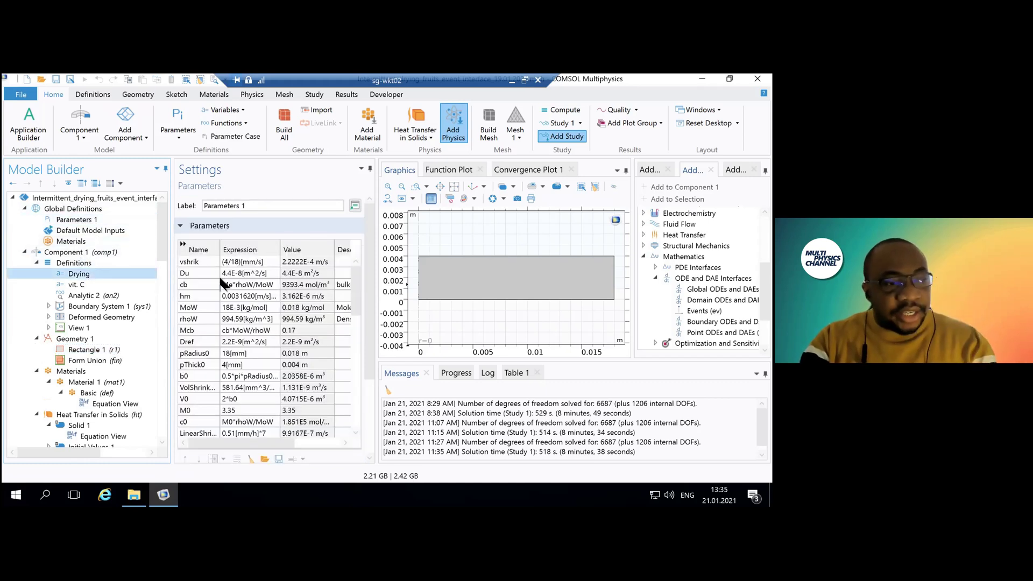
{"action": "left_click", "coordinate": [84, 284]}
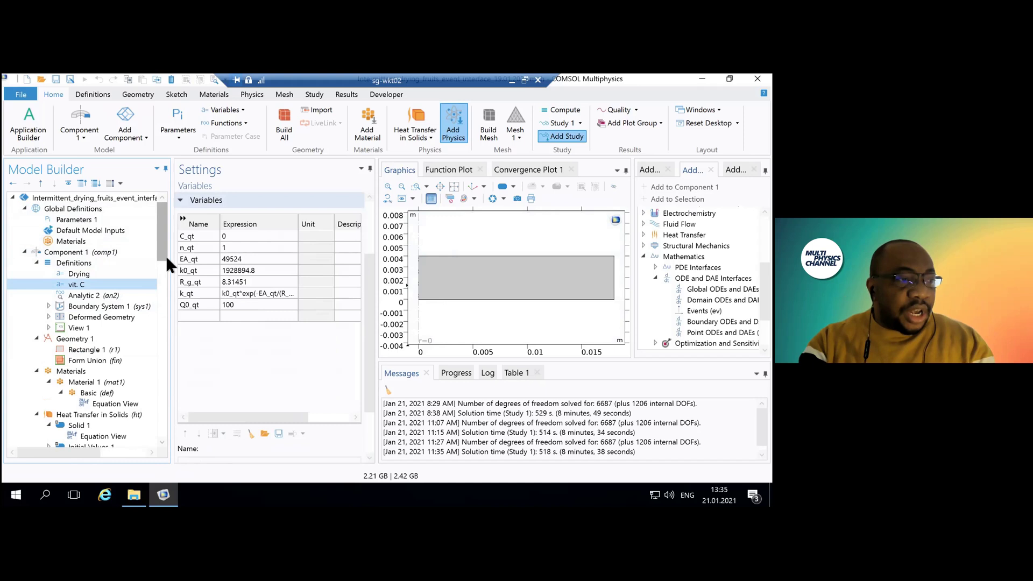
{"action": "scroll", "coordinate": [166, 257], "scroll_direction": "down", "scroll_amount": 2}
{"action": "left_click_drag", "start_coordinate": [166, 259], "coordinate": [164, 276]}
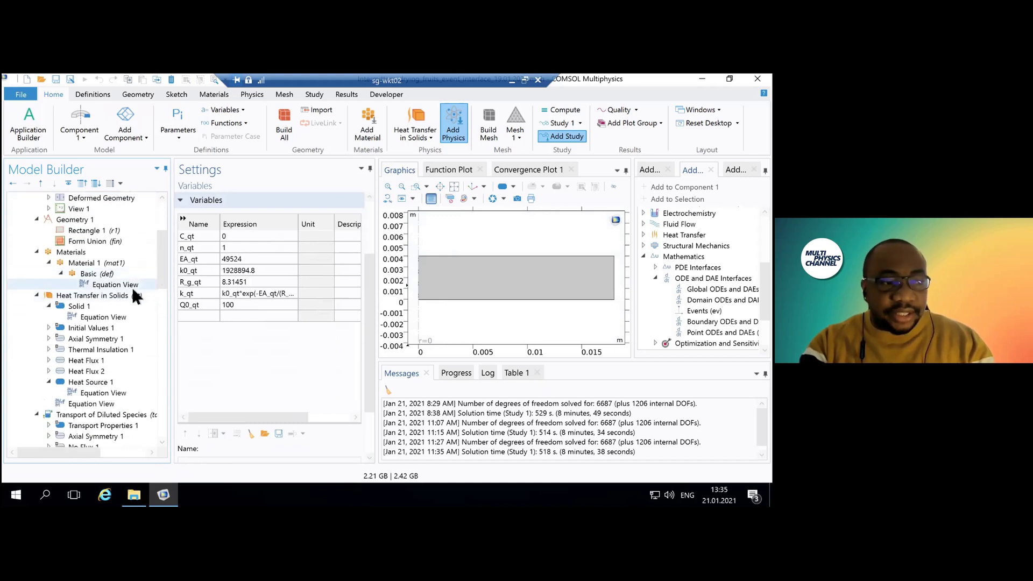
{"action": "mouse_move", "coordinate": [160, 261]}
{"action": "left_mouse_down"}
{"action": "mouse_move", "coordinate": [163, 285]}
{"action": "mouse_move", "coordinate": [147, 305]}
{"action": "mouse_move", "coordinate": [166, 293]}
{"action": "mouse_move", "coordinate": [171, 309]}
{"action": "mouse_move", "coordinate": [166, 276]}
{"action": "left_mouse_up"}
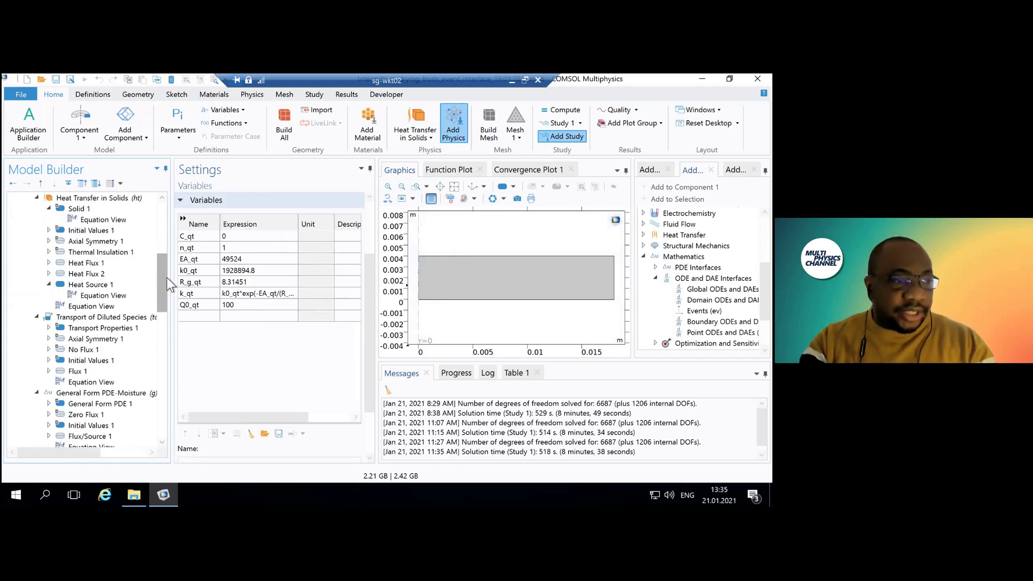
{"action": "left_click_drag", "start_coordinate": [167, 277], "coordinate": [164, 268]}
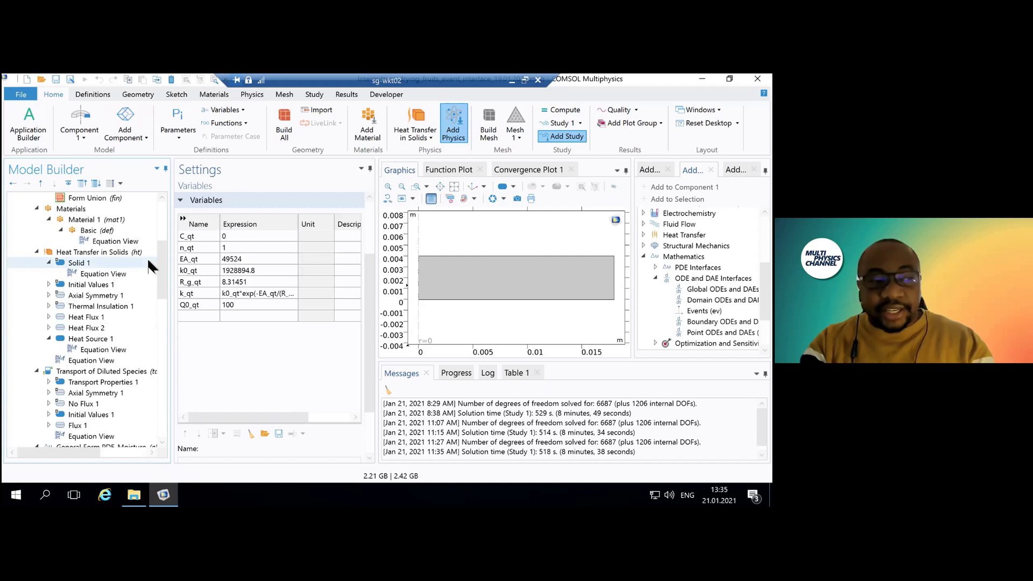
{"action": "scroll", "coordinate": [166, 258], "scroll_direction": "down", "scroll_amount": 3}
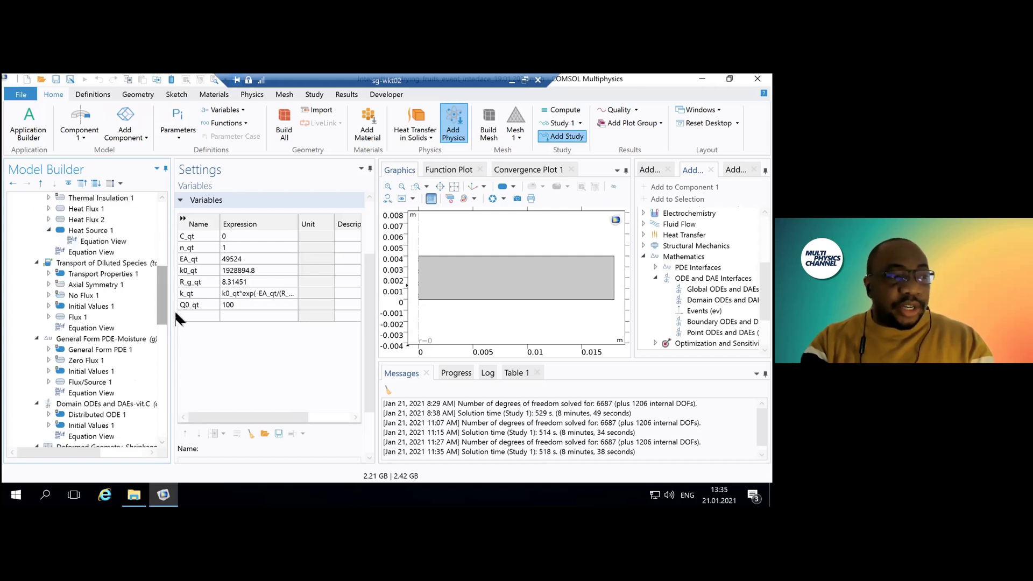
{"action": "scroll", "coordinate": [174, 333], "scroll_direction": "down", "scroll_amount": 7}
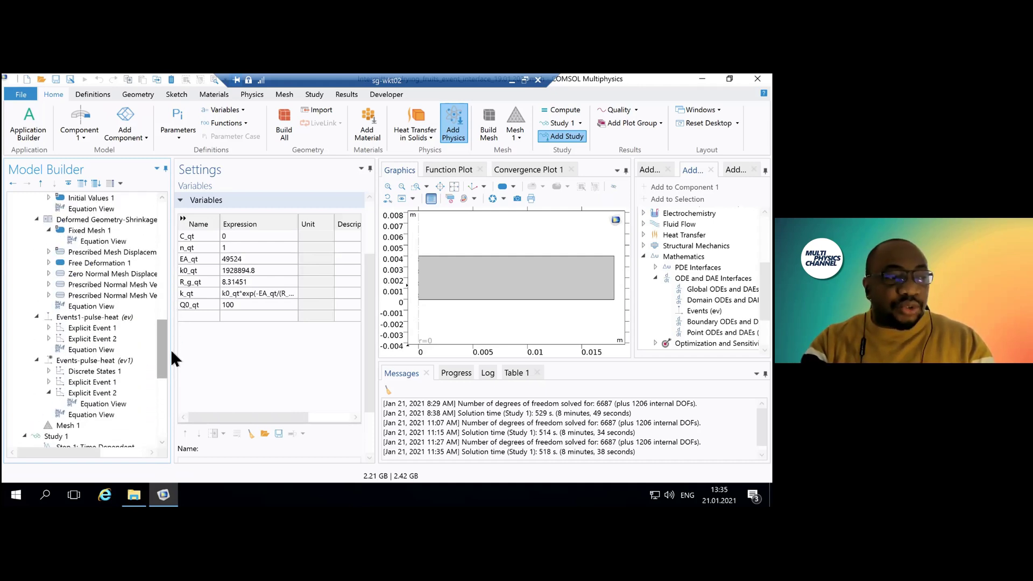
{"action": "scroll", "coordinate": [170, 350], "scroll_direction": "down", "scroll_amount": 3}
Step: Show the Study 1 settings with the 8 min 38 s last computation time
{"action": "left_click", "coordinate": [74, 328]}
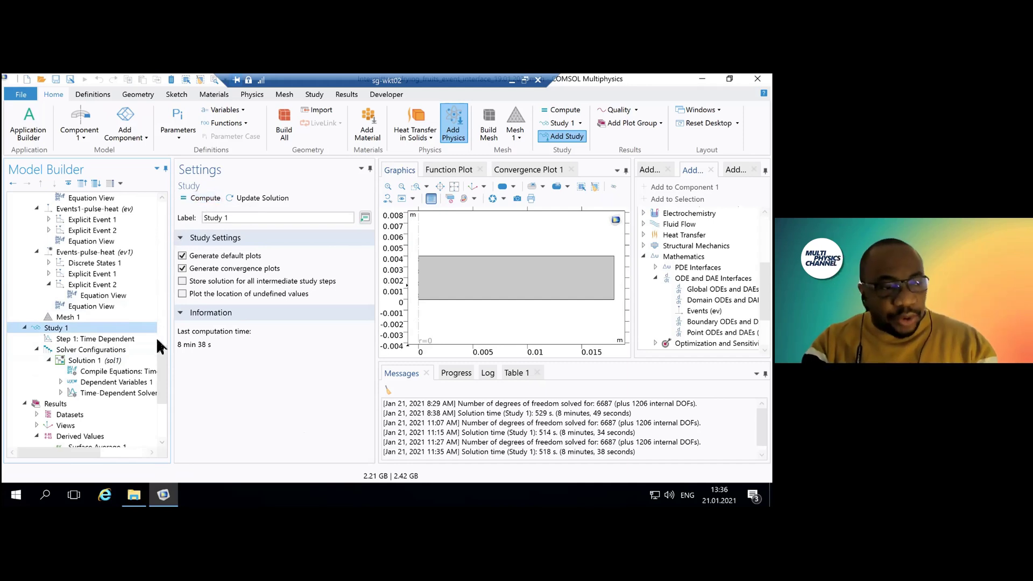
{"action": "scroll", "coordinate": [162, 369], "scroll_direction": "up", "scroll_amount": 3}
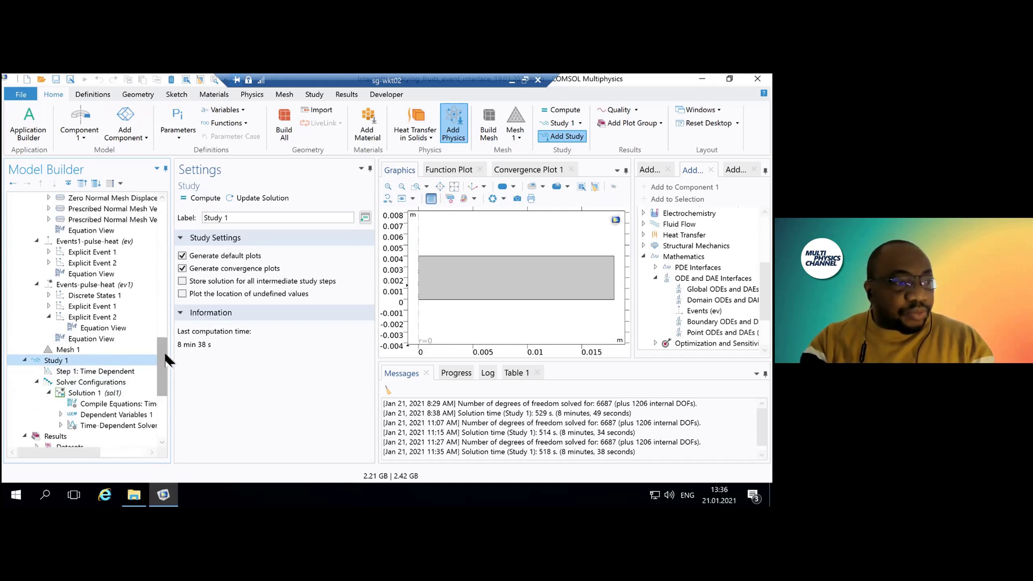
{"action": "scroll", "coordinate": [162, 360], "scroll_direction": "down", "scroll_amount": 2}
{"action": "scroll", "coordinate": [165, 344], "scroll_direction": "up", "scroll_amount": 4}
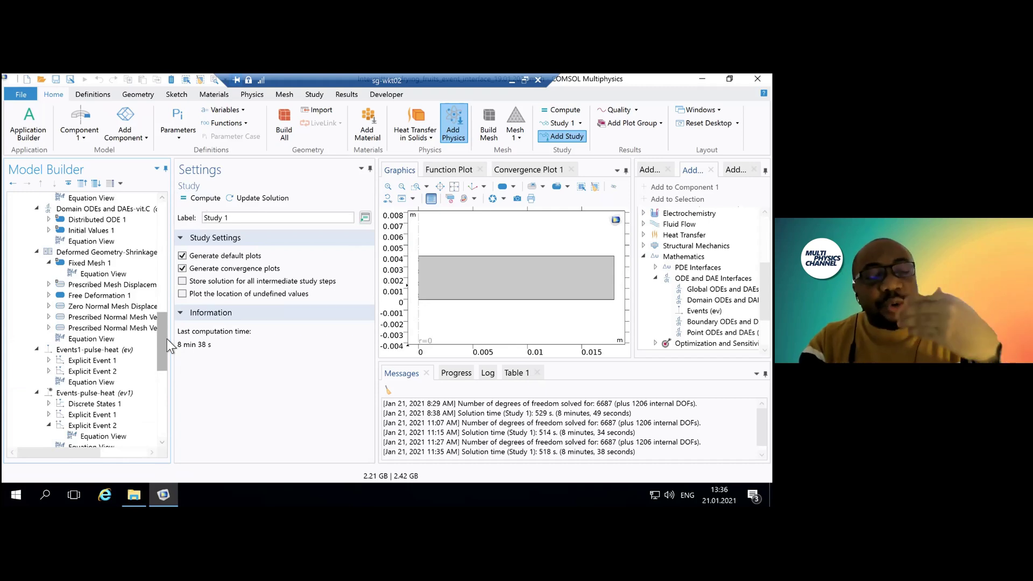
{"action": "left_click_drag", "start_coordinate": [167, 339], "coordinate": [166, 340]}
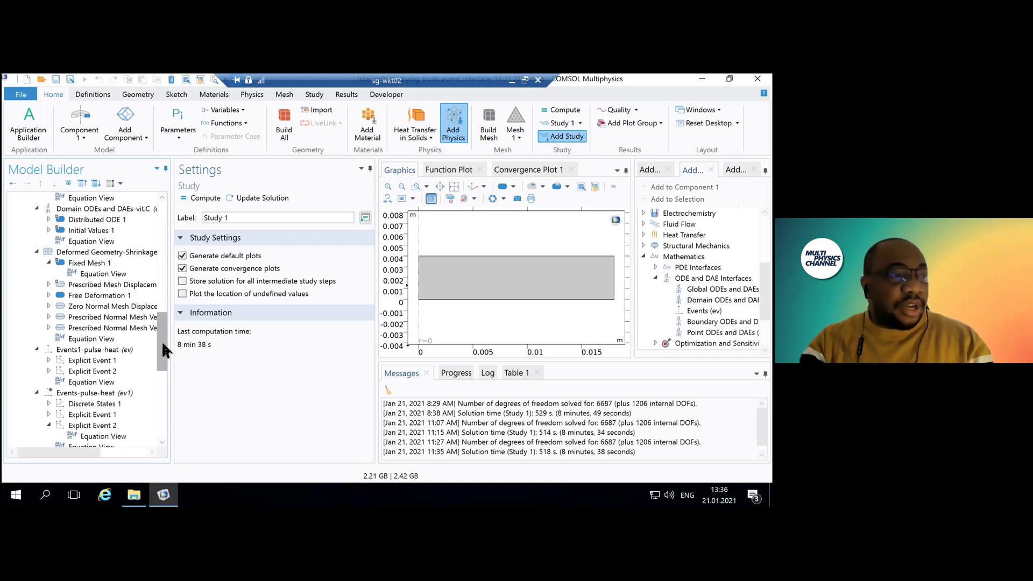
{"action": "left_click_drag", "start_coordinate": [162, 340], "coordinate": [170, 253]}
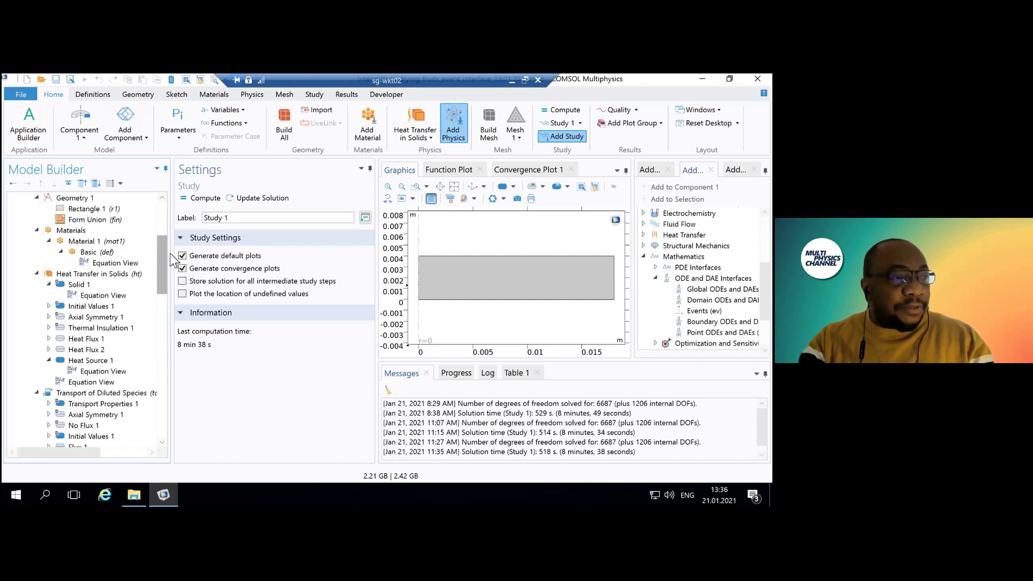
{"action": "scroll", "coordinate": [141, 260], "scroll_direction": "up", "scroll_amount": 2}
{"action": "scroll", "coordinate": [107, 248], "scroll_direction": "up", "scroll_amount": 2}
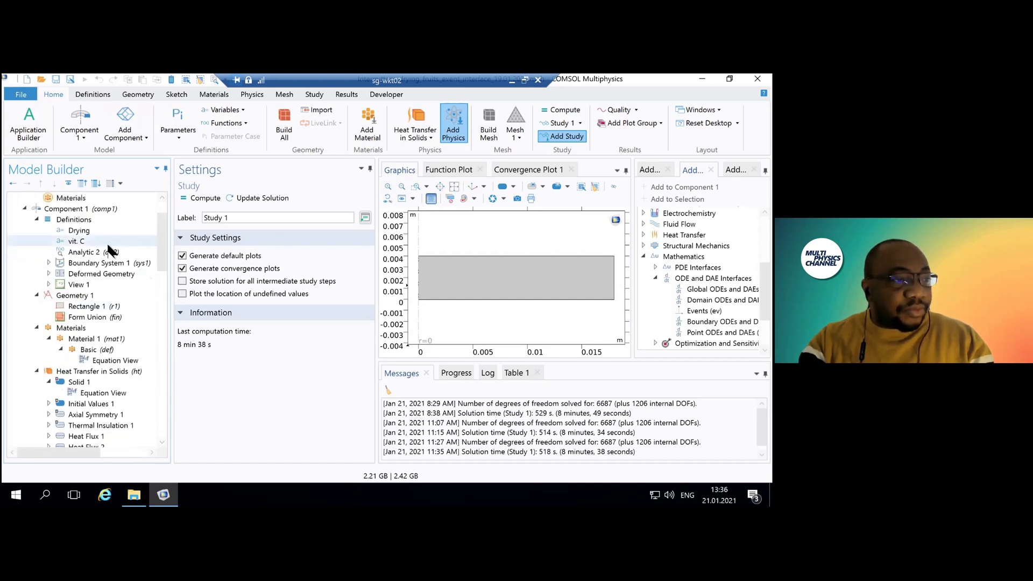
Step: Show the Analytic 2 function and the Functions > Analytic option available under Definitions
{"action": "left_click", "coordinate": [105, 252]}
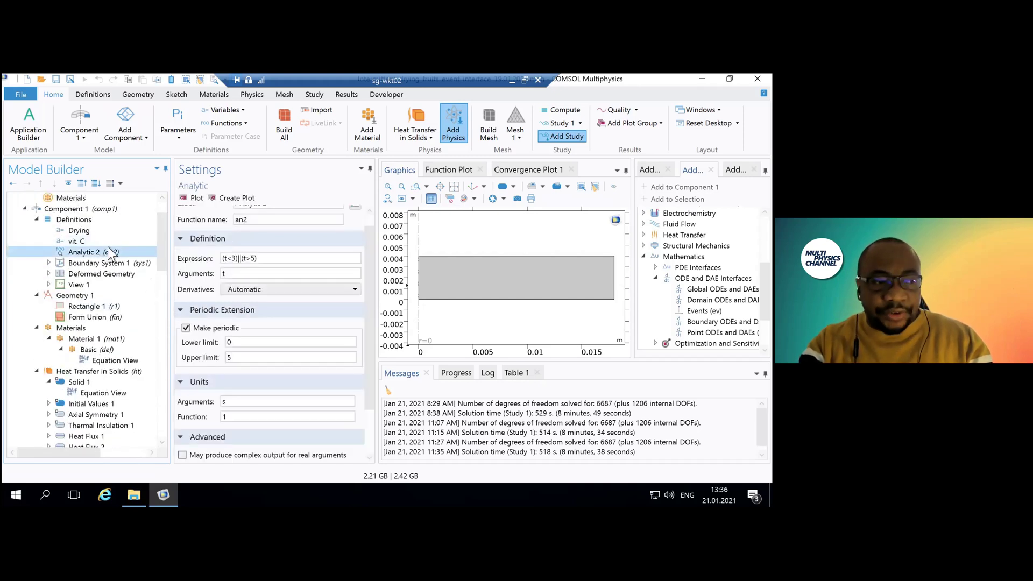
{"action": "right_click", "coordinate": [81, 220]}
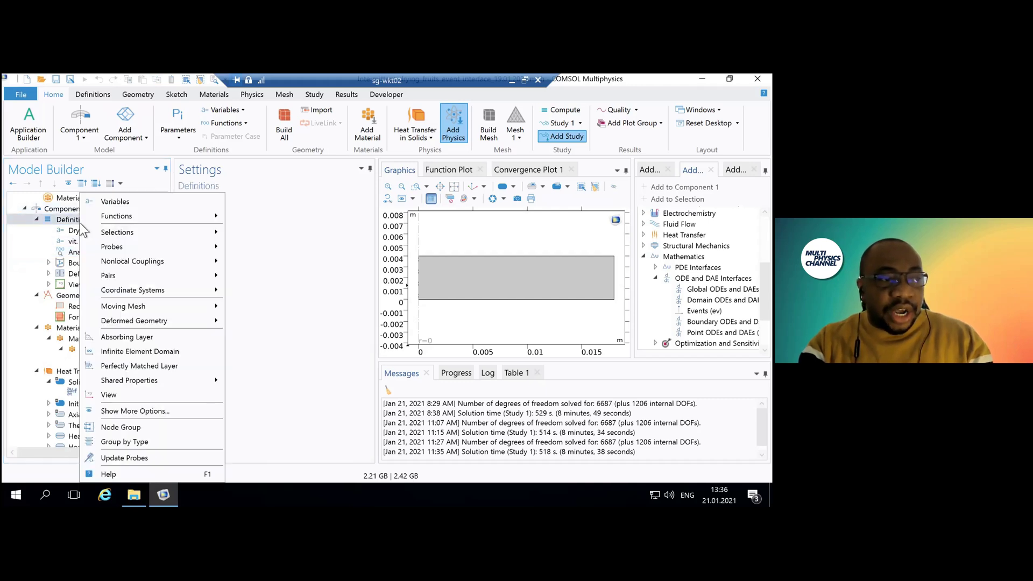
{"action": "mouse_move", "coordinate": [139, 222]}
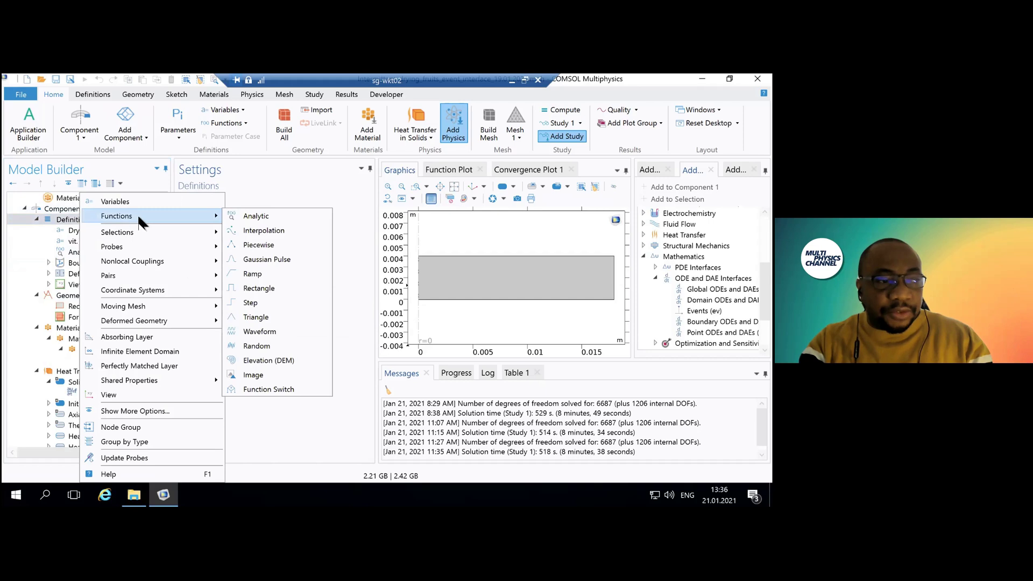
{"action": "left_click", "coordinate": [268, 418]}
{"action": "left_click", "coordinate": [111, 251]}
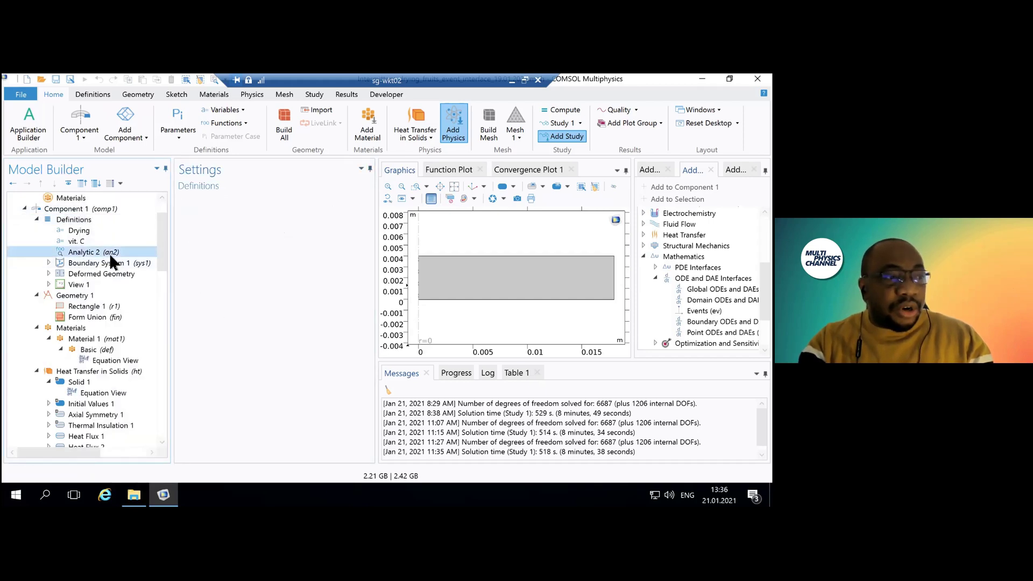
{"action": "scroll", "coordinate": [369, 244], "scroll_direction": "up", "scroll_amount": 1}
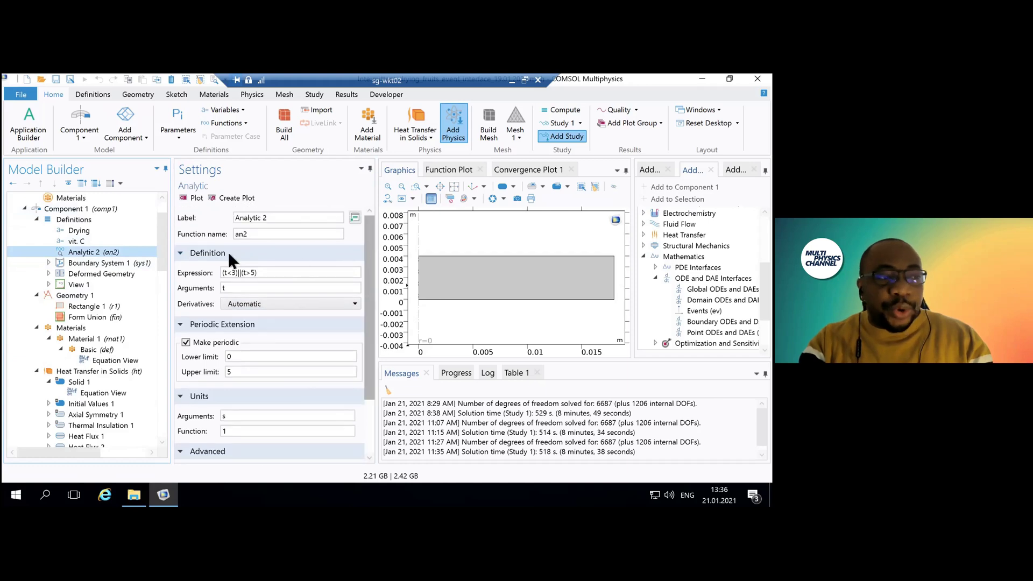
Step: Give an2 the expression (t<3)||(t>5), periodic with limits 0 and 5
{"action": "left_click", "coordinate": [239, 235]}
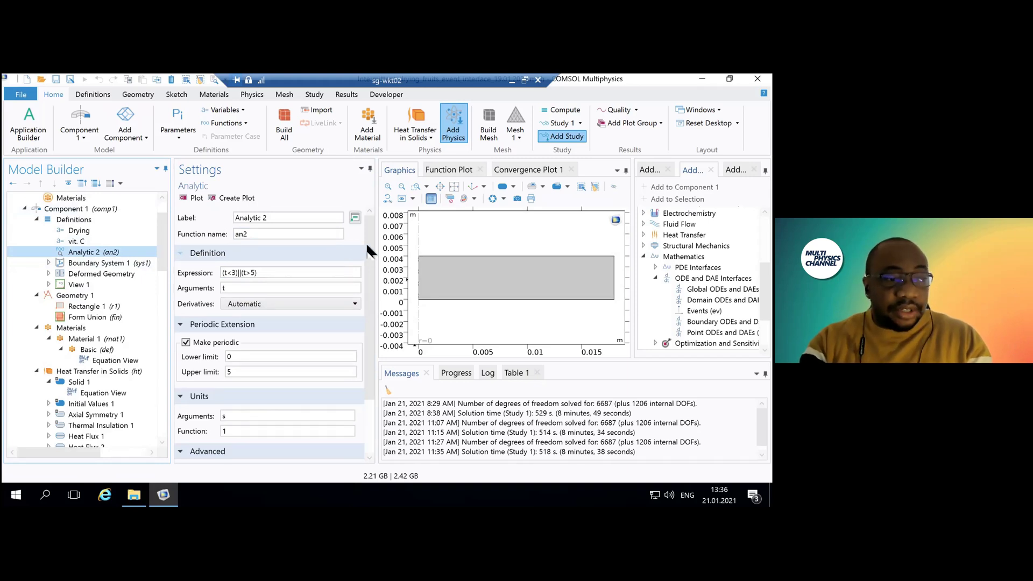
{"action": "mouse_move", "coordinate": [368, 252]}
{"action": "left_mouse_down"}
{"action": "mouse_move", "coordinate": [376, 305]}
{"action": "mouse_move", "coordinate": [369, 242]}
{"action": "left_mouse_up"}
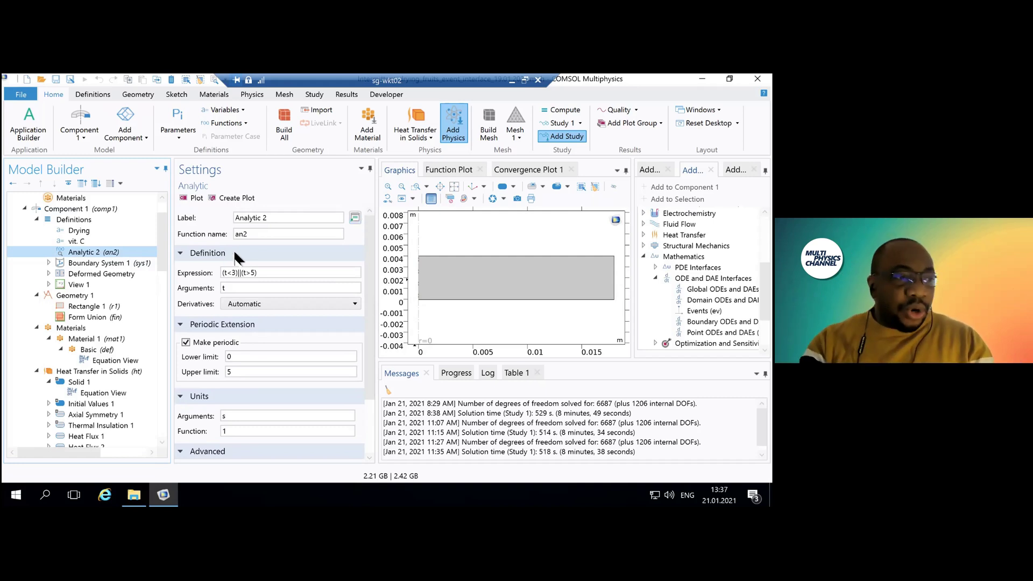
{"action": "left_click", "coordinate": [260, 273]}
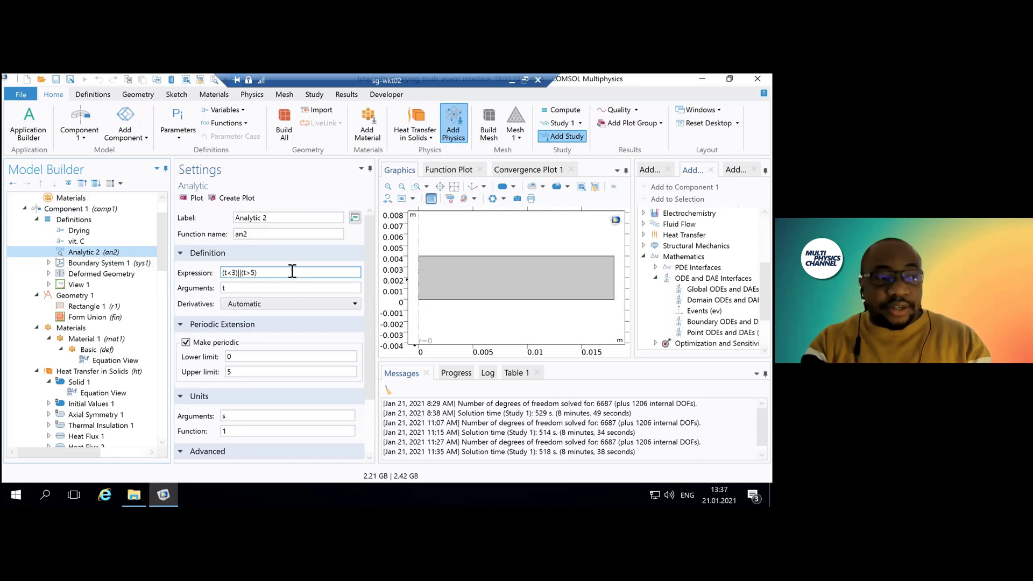
{"action": "double_click", "coordinate": [227, 373]}
{"action": "key", "text": "BackSpace"}
{"action": "type", "text": "5"}
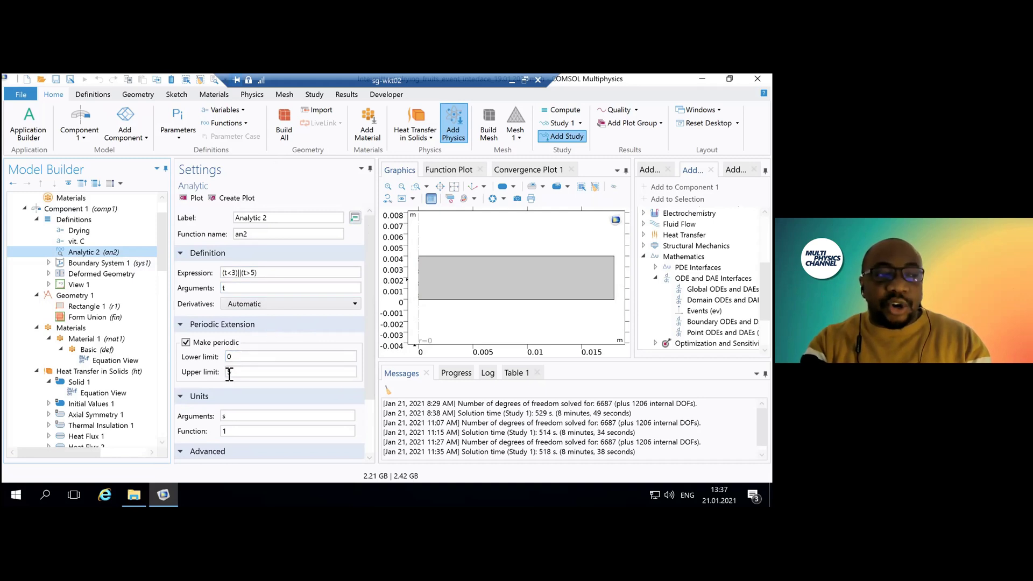
{"action": "key", "text": "Return"}
{"action": "left_click_drag", "start_coordinate": [369, 296], "coordinate": [369, 353]}
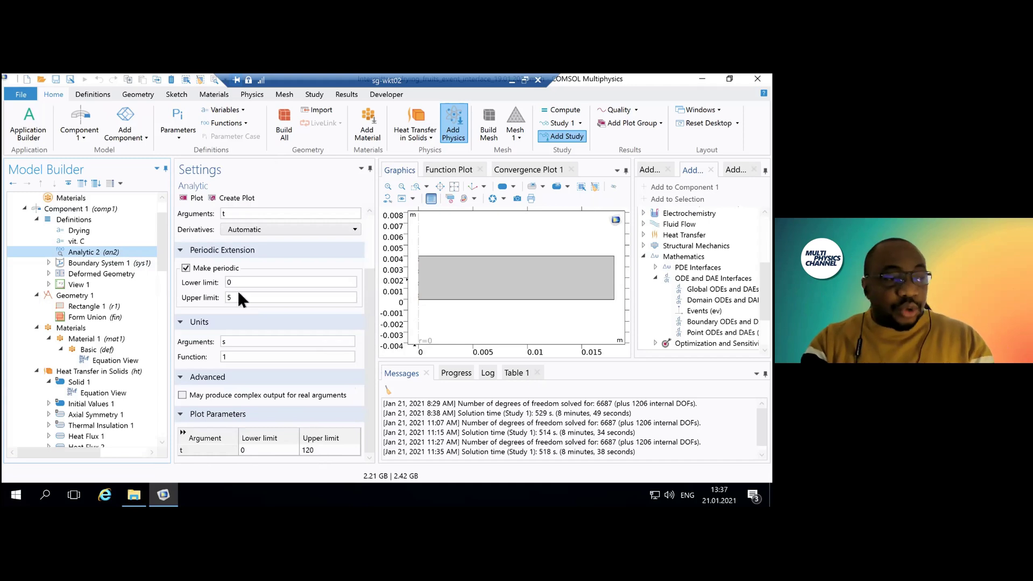
Step: Plot an2(t), showing a 0–1 rectangular pulse train over 0–120 s
{"action": "left_click", "coordinate": [186, 201]}
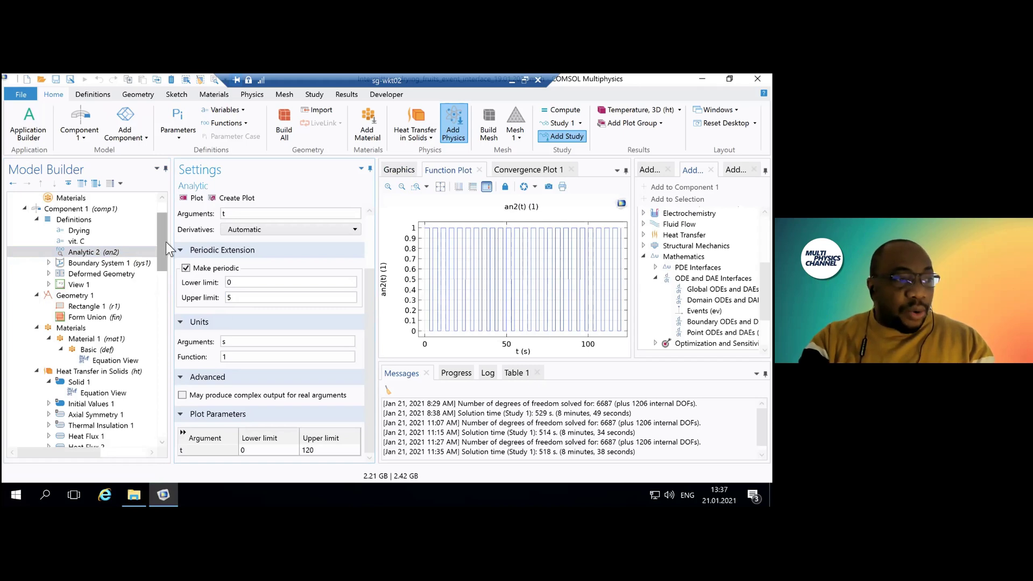
{"action": "scroll", "coordinate": [170, 263], "scroll_direction": "down", "scroll_amount": 4}
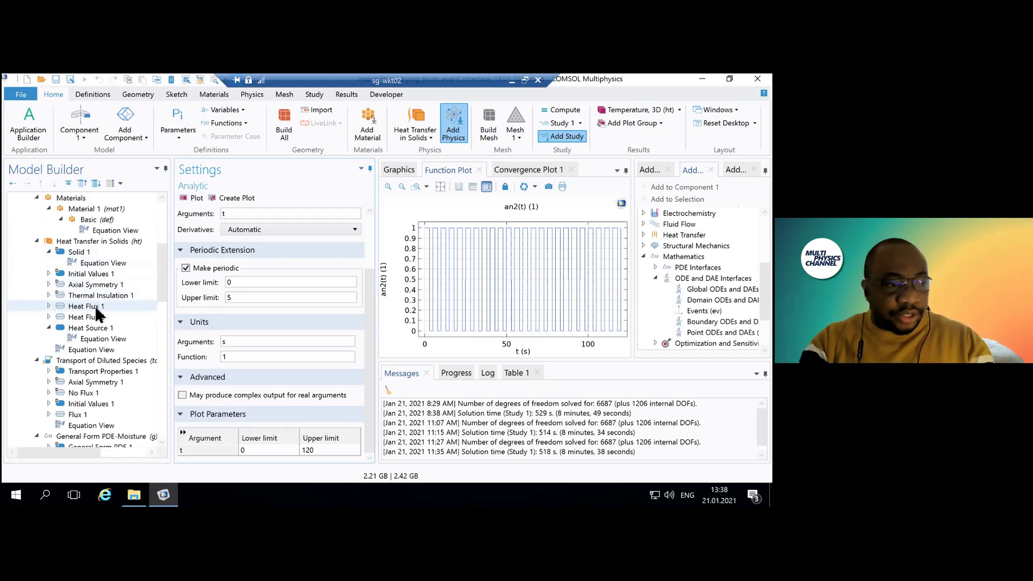
Step: Change the Heat Source 1 power Q0 expression to QIF*an2(t)
{"action": "left_click", "coordinate": [93, 308]}
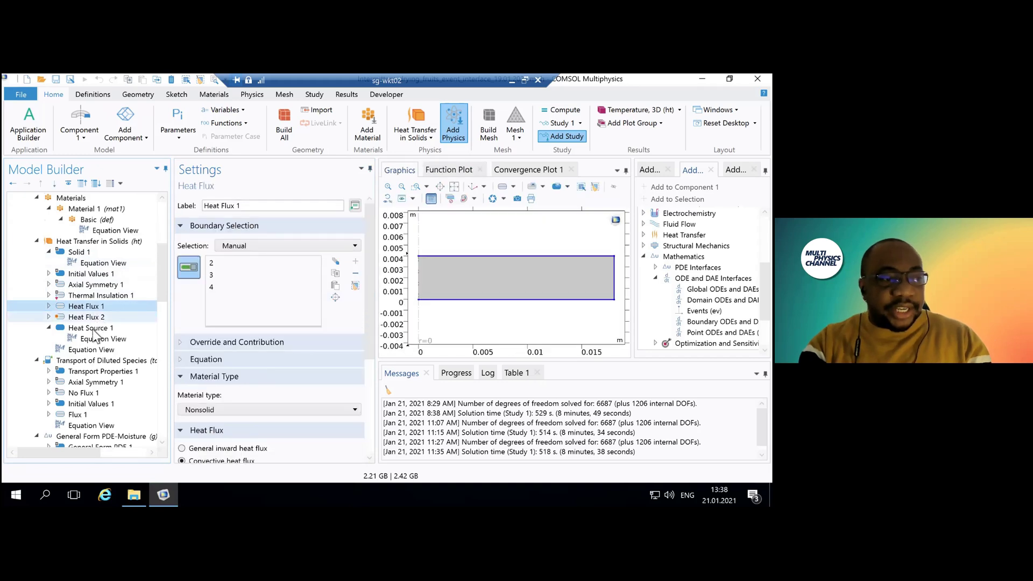
{"action": "left_click", "coordinate": [146, 329]}
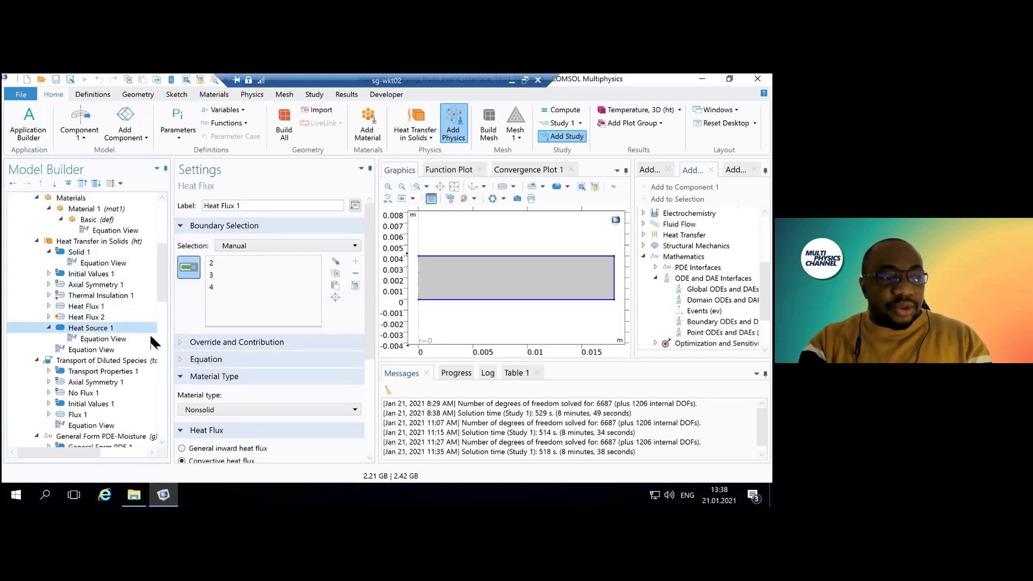
{"action": "left_click", "coordinate": [234, 392]}
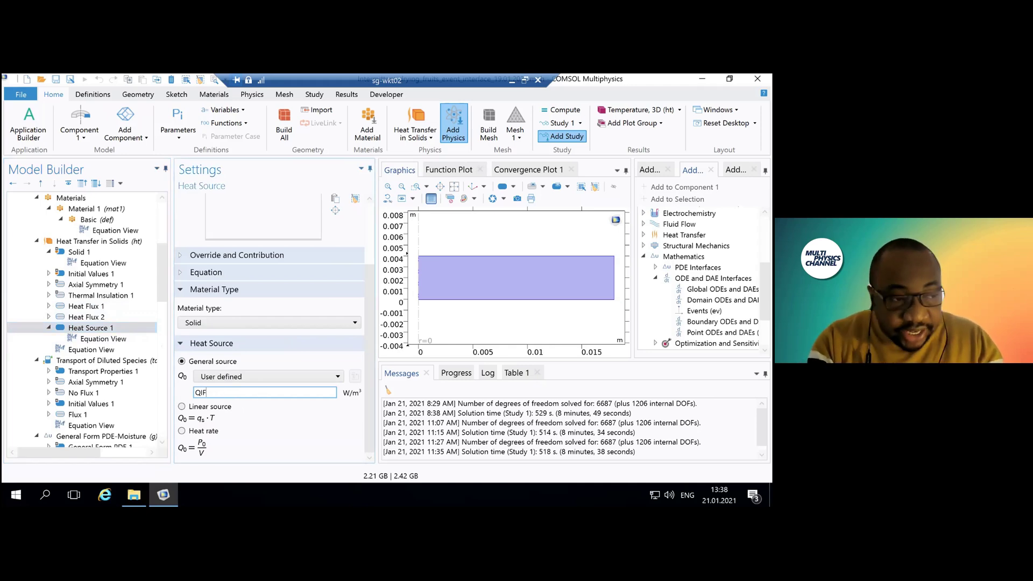
{"action": "type", "text": "*AN"}
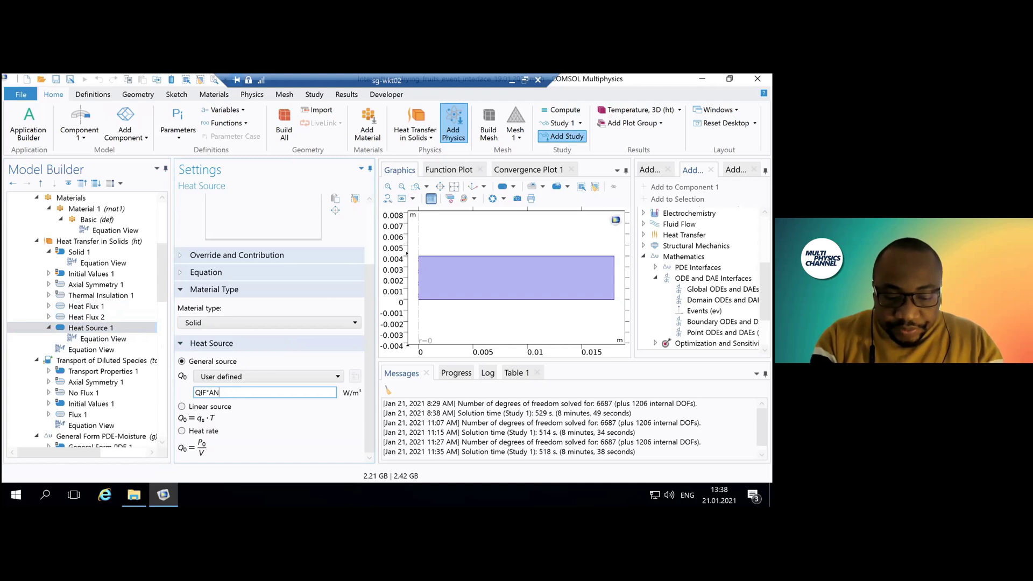
{"action": "type", "text": "(T"}
{"action": "key", "text": "BackSpace"}
{"action": "key", "text": "BackSpace"}
{"action": "key", "text": "BackSpace"}
{"action": "key", "text": "BackSpace"}
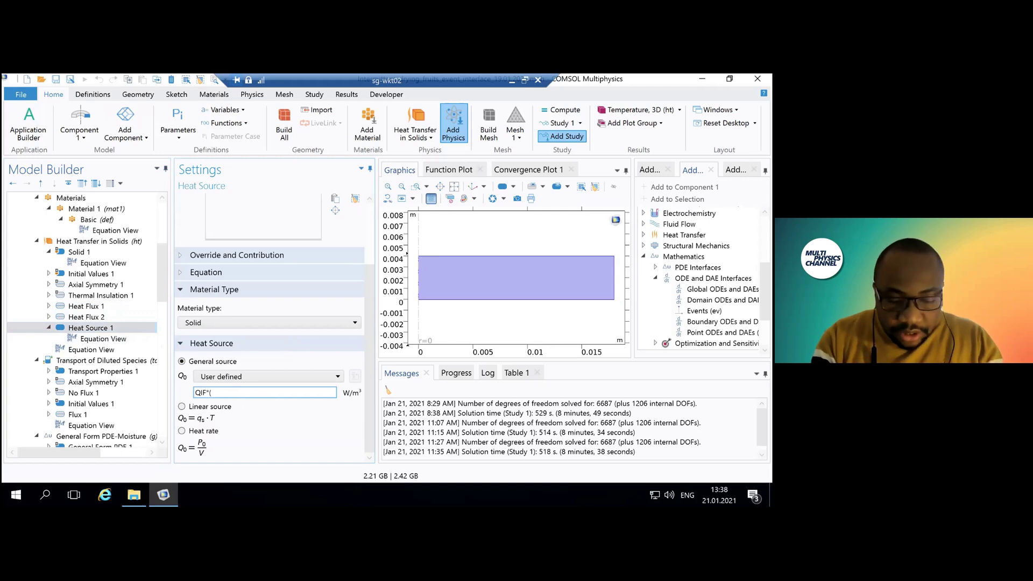
{"action": "type", "text": "(an2"}
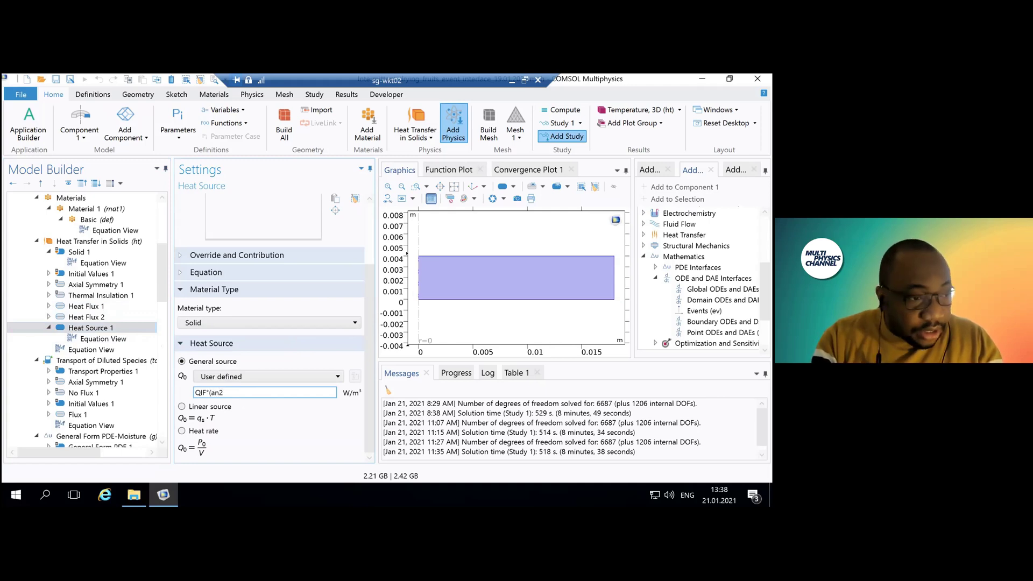
{"action": "key", "text": "BackSpace"}
{"action": "key", "text": "BackSpace"}
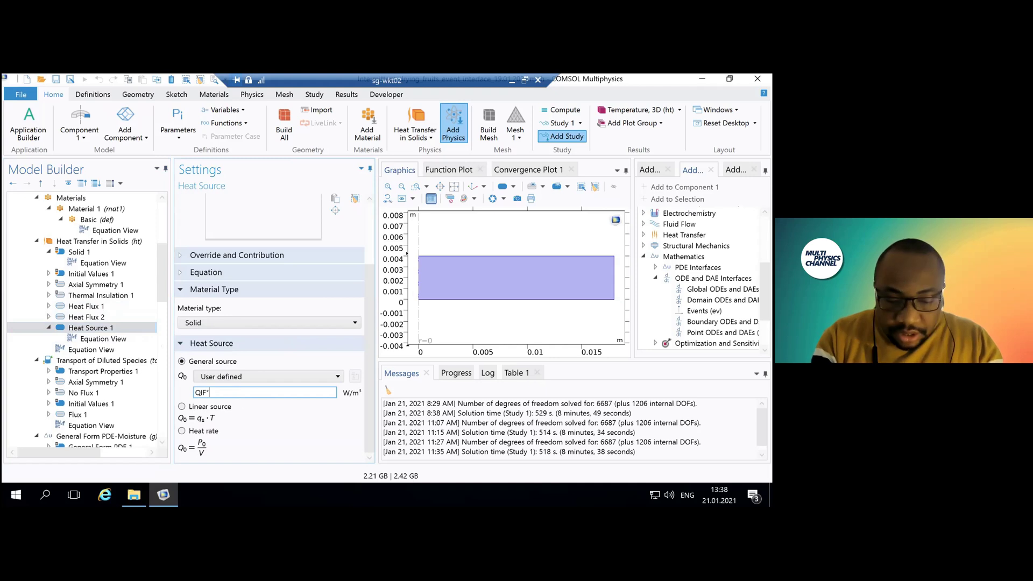
{"action": "type", "text": "an2("}
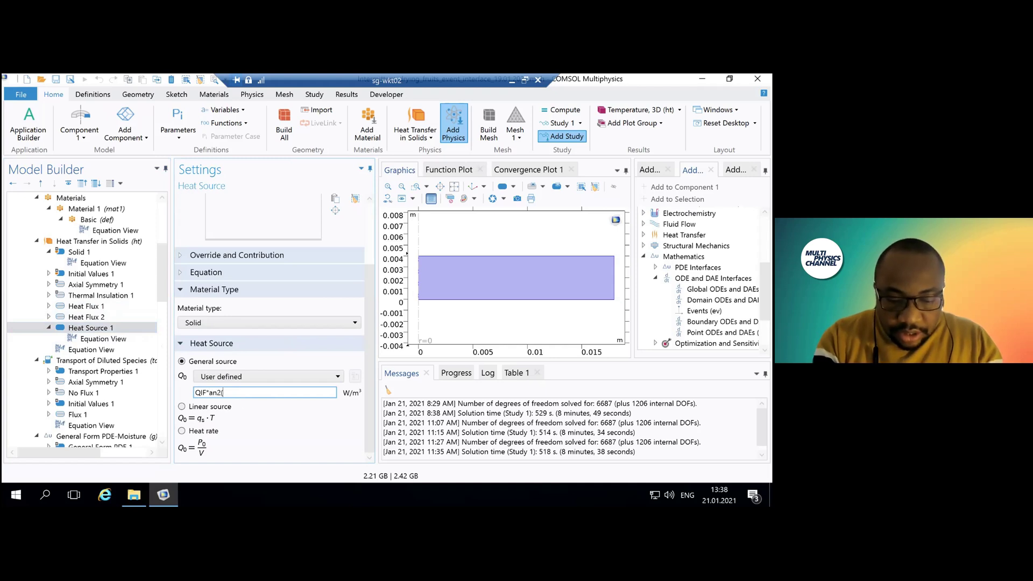
{"action": "type", "text": "t)"}
{"action": "left_click", "coordinate": [407, 311]}
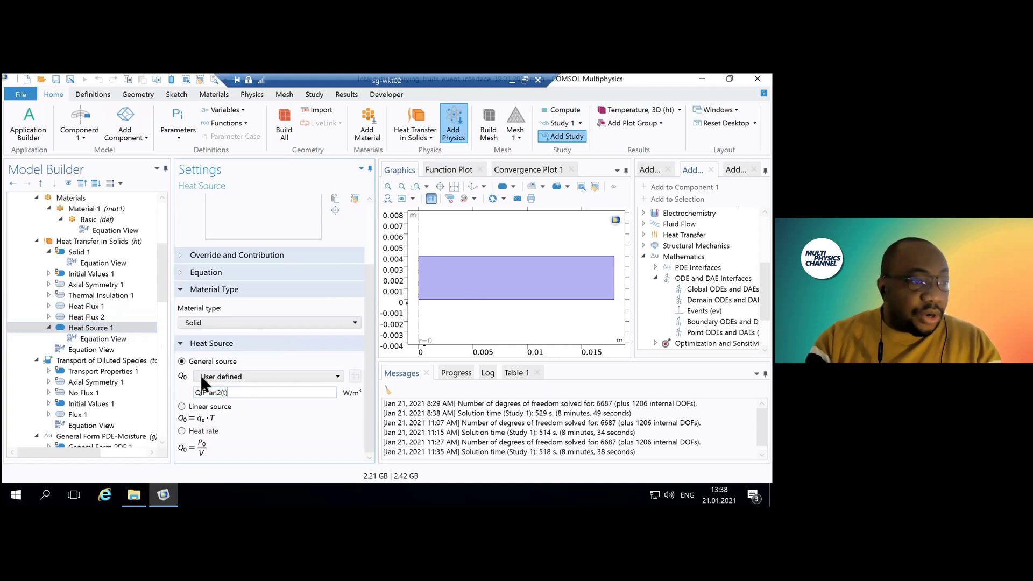
{"action": "left_click_drag", "start_coordinate": [165, 289], "coordinate": [164, 257]}
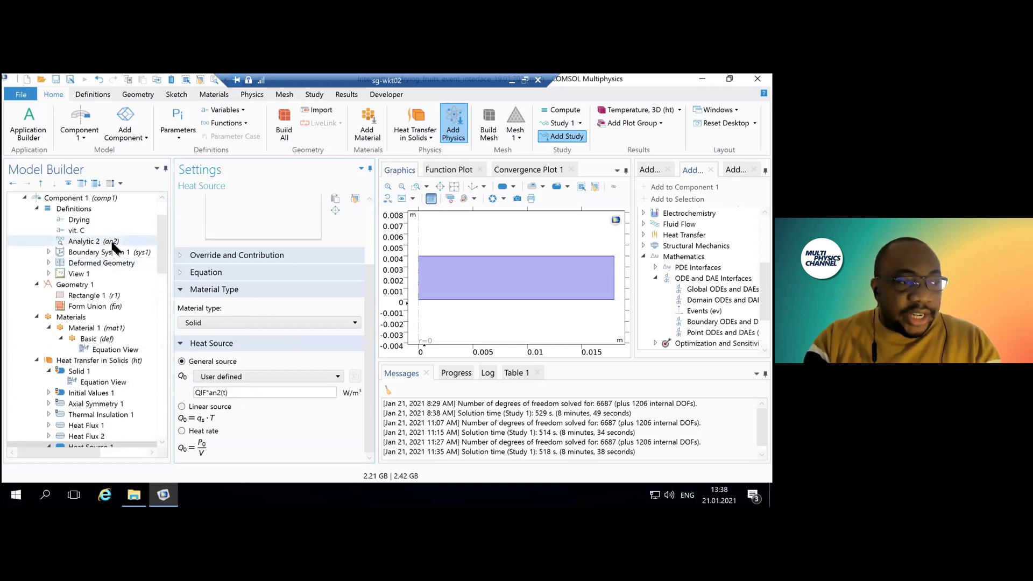
Step: Show the Physics tools and Component 1's Add Physics options, ending on Initial Values 1 (293.15[K])
{"action": "left_click_drag", "start_coordinate": [161, 249], "coordinate": [167, 312]}
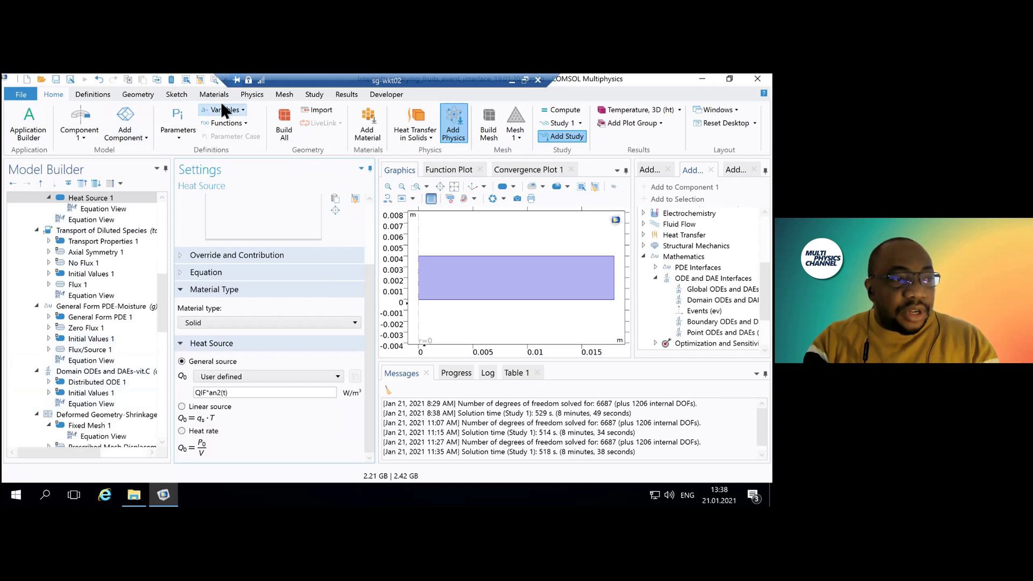
{"action": "left_click", "coordinate": [248, 96]}
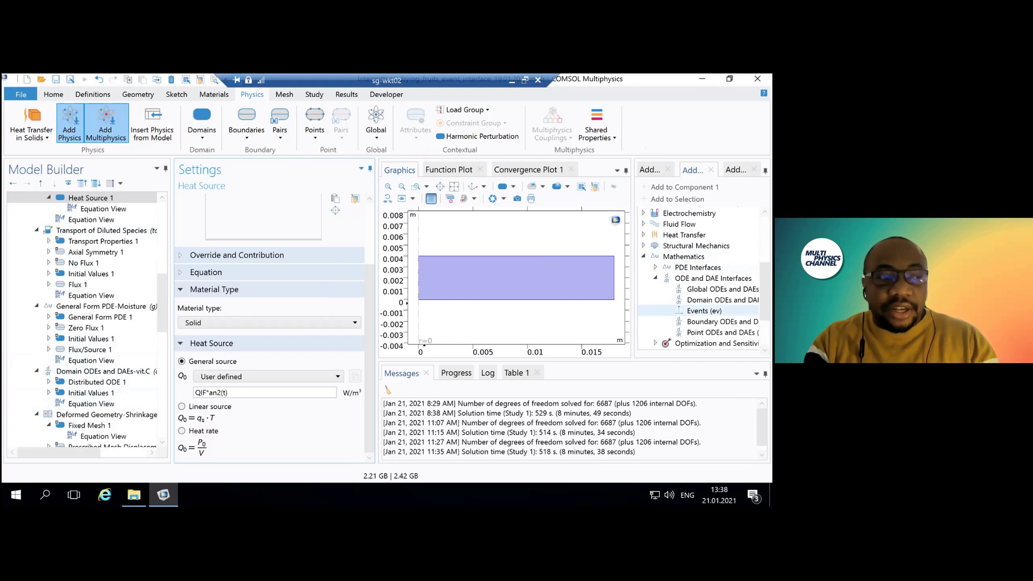
{"action": "scroll", "coordinate": [164, 282], "scroll_direction": "up", "scroll_amount": 1}
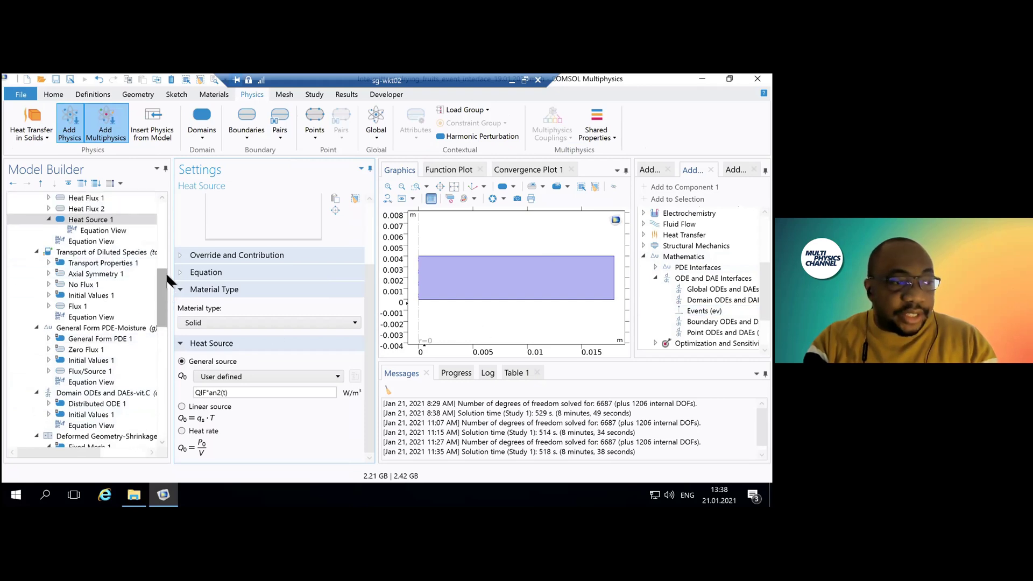
{"action": "left_click_drag", "start_coordinate": [166, 277], "coordinate": [163, 227]}
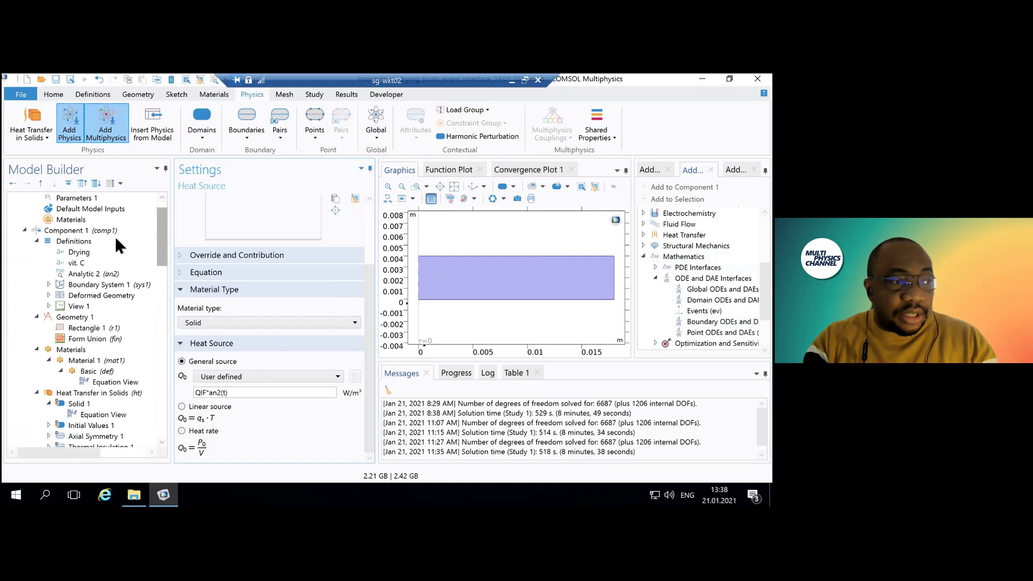
{"action": "left_click", "coordinate": [111, 230]}
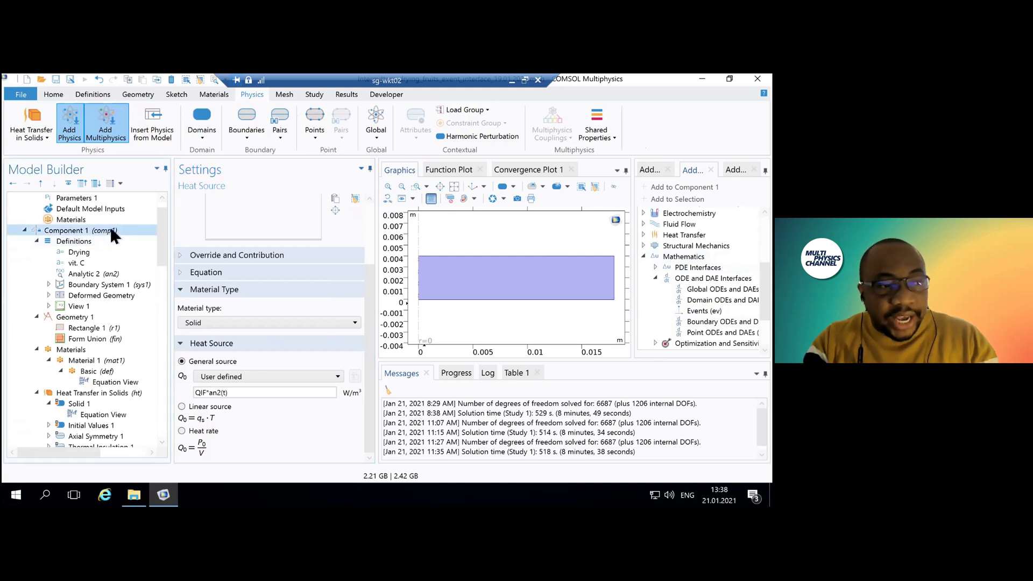
{"action": "right_click", "coordinate": [111, 231]}
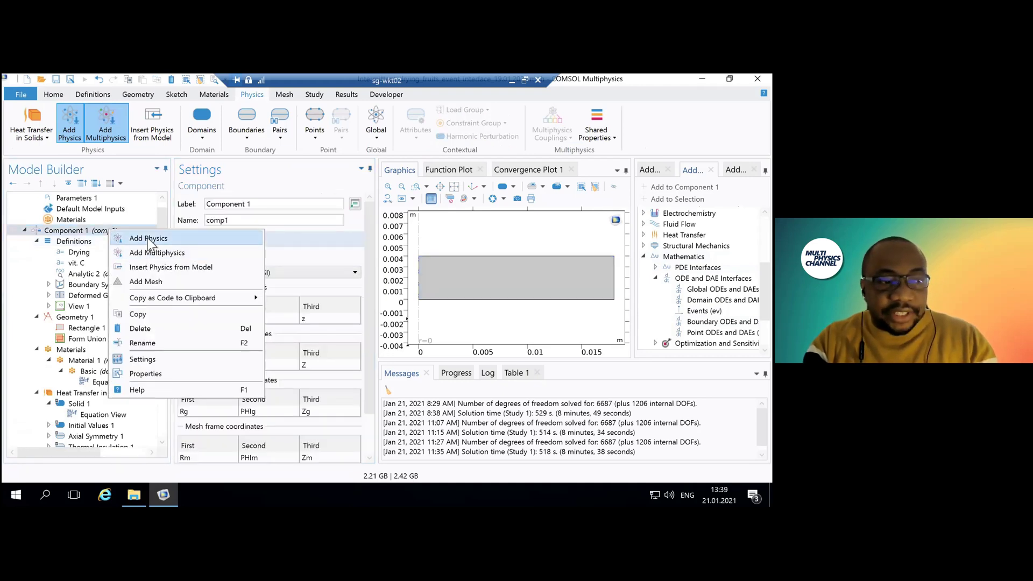
{"action": "left_click", "coordinate": [31, 424]}
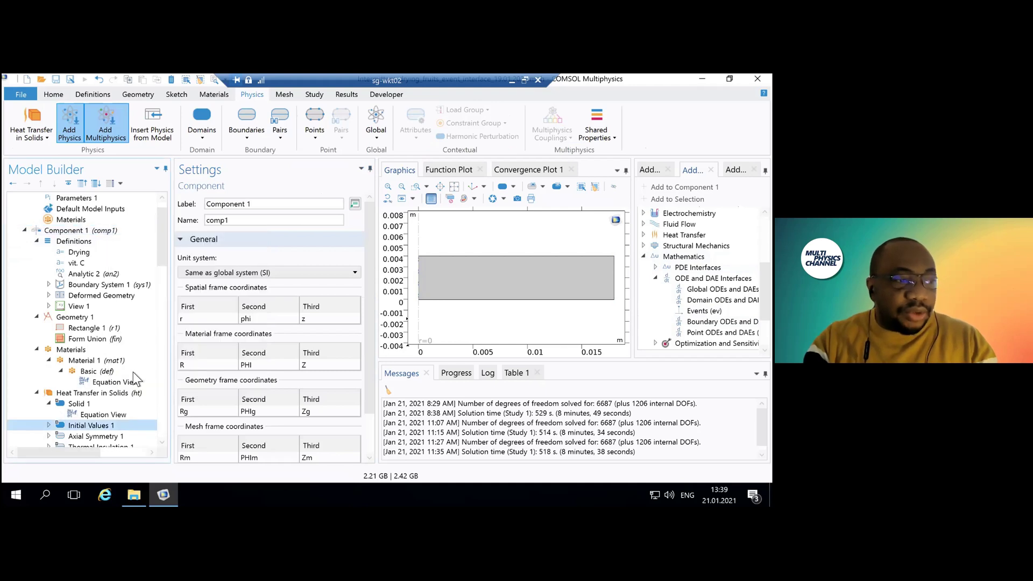
{"action": "left_click_drag", "start_coordinate": [160, 256], "coordinate": [121, 344]}
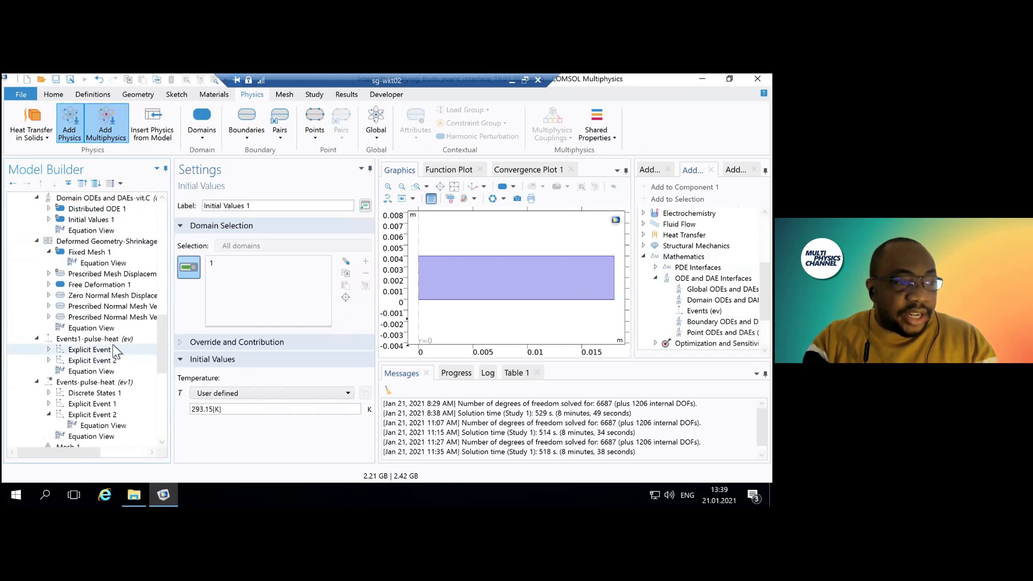
Step: Inspect Events1-pulse-heat's Explicit Event 1 (start 3 s) and Explicit Event 2 (start 5 s), both every 5 s
{"action": "left_click", "coordinate": [113, 340]}
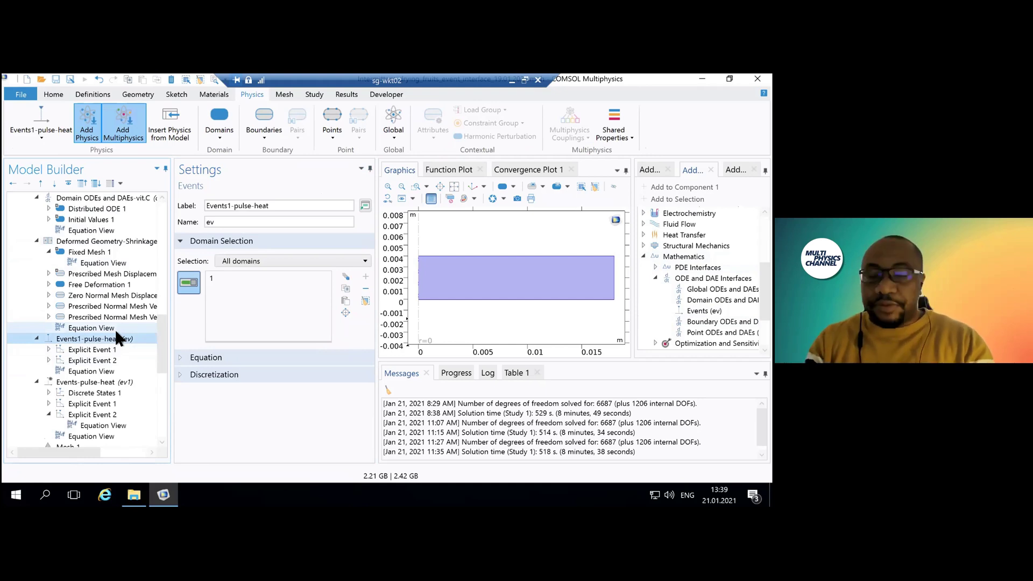
{"action": "left_click", "coordinate": [78, 352]}
{"action": "left_click", "coordinate": [80, 362]}
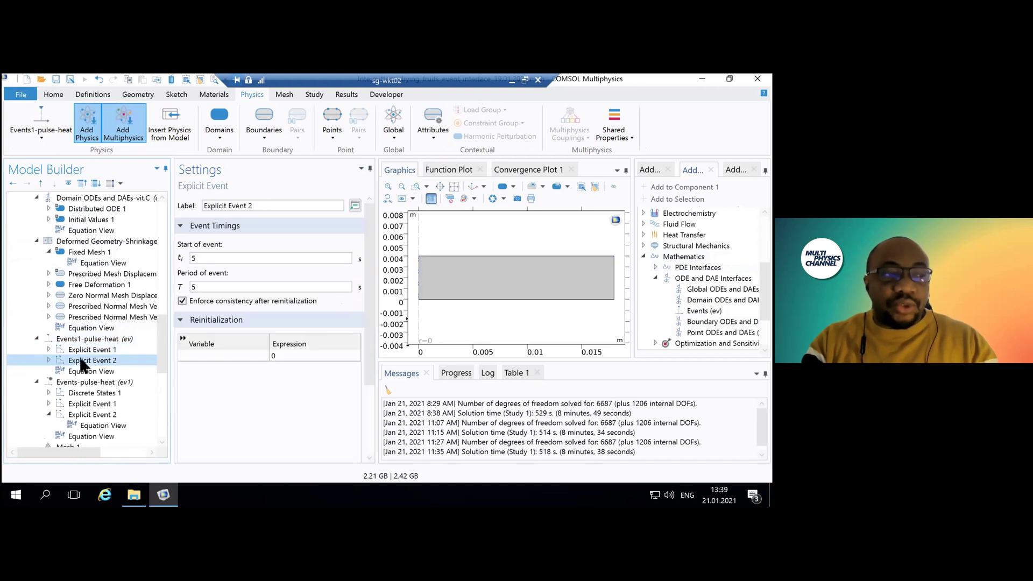
{"action": "left_click", "coordinate": [86, 351]}
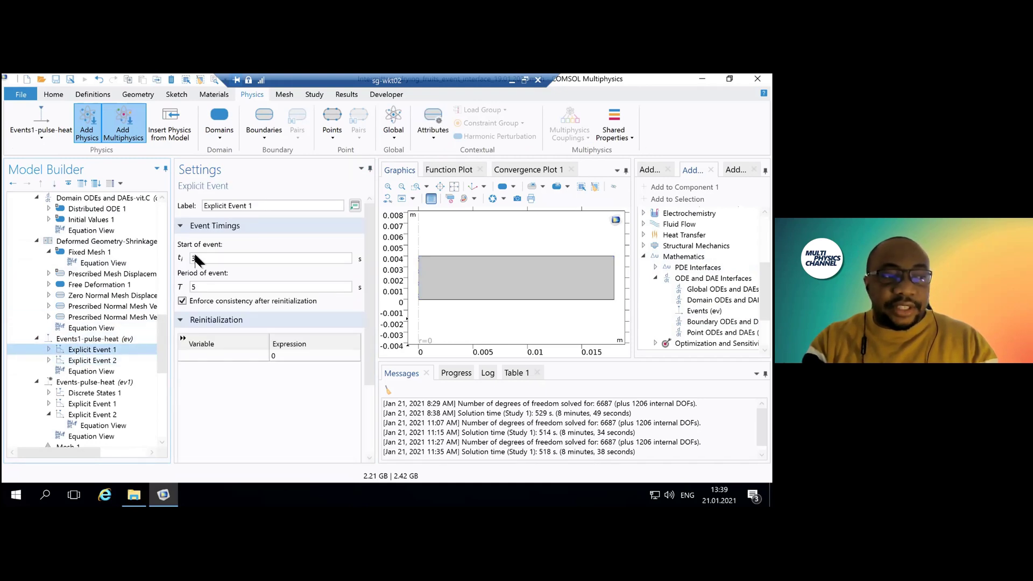
{"action": "left_click", "coordinate": [99, 362]}
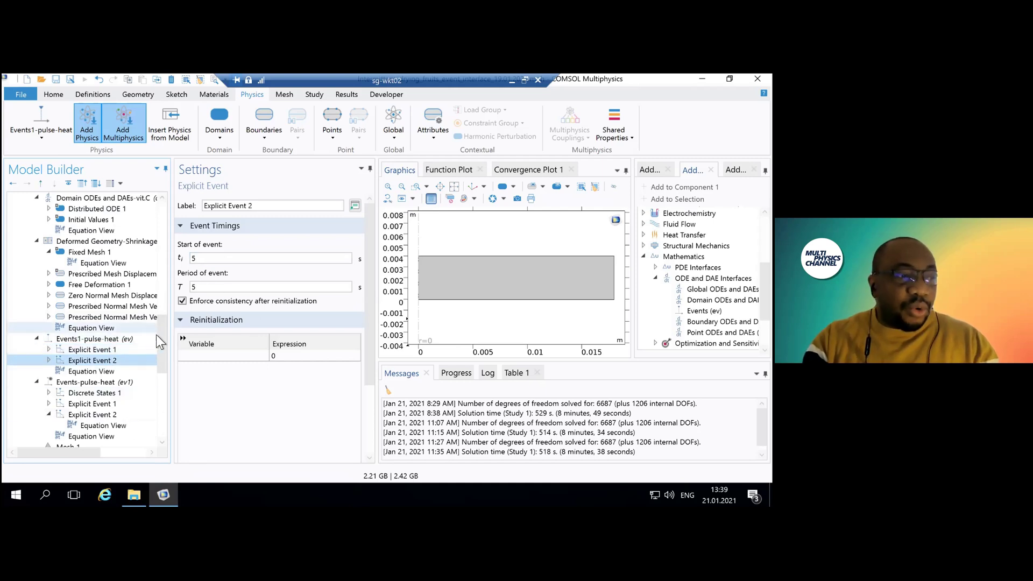
{"action": "left_click_drag", "start_coordinate": [161, 363], "coordinate": [161, 403]}
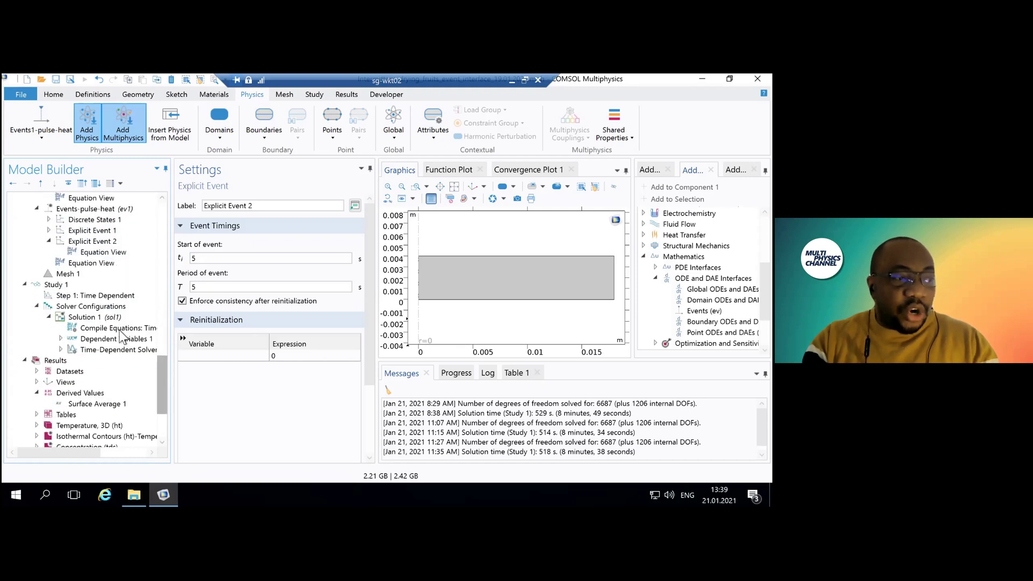
Step: Review Study 1's Time Dependent step: output times range(0,t_step,t_end) and its Physics and Variables Selection table
{"action": "scroll", "coordinate": [123, 336], "scroll_direction": "up", "scroll_amount": 1}
{"action": "left_click", "coordinate": [53, 295]}
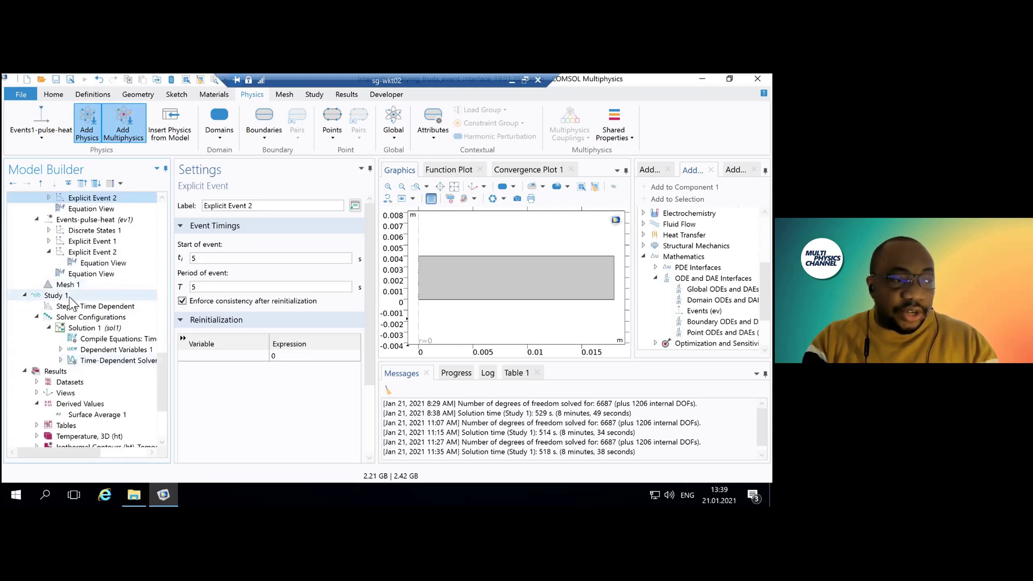
{"action": "left_click", "coordinate": [124, 307]}
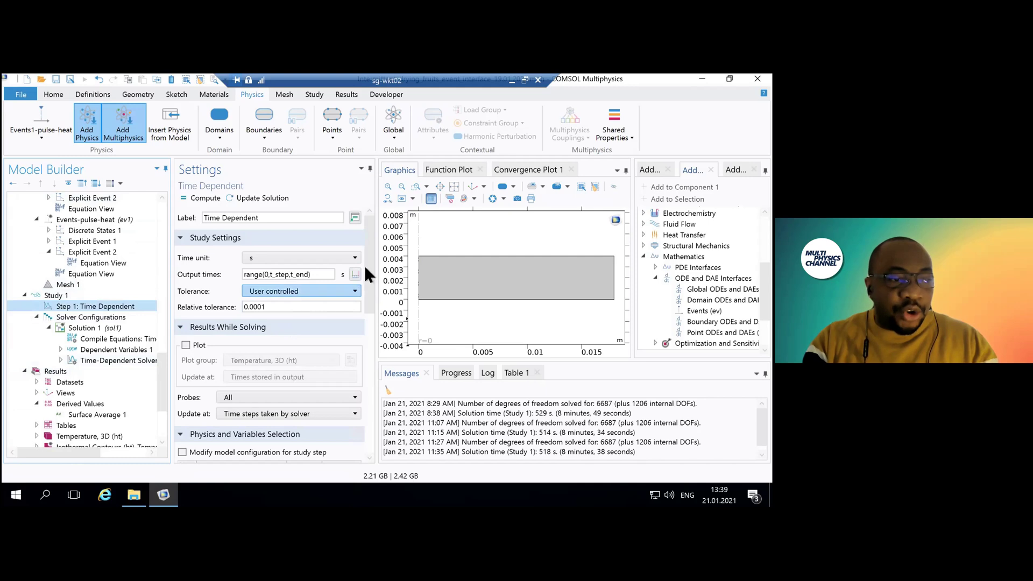
{"action": "scroll", "coordinate": [369, 318], "scroll_direction": "down", "scroll_amount": 5}
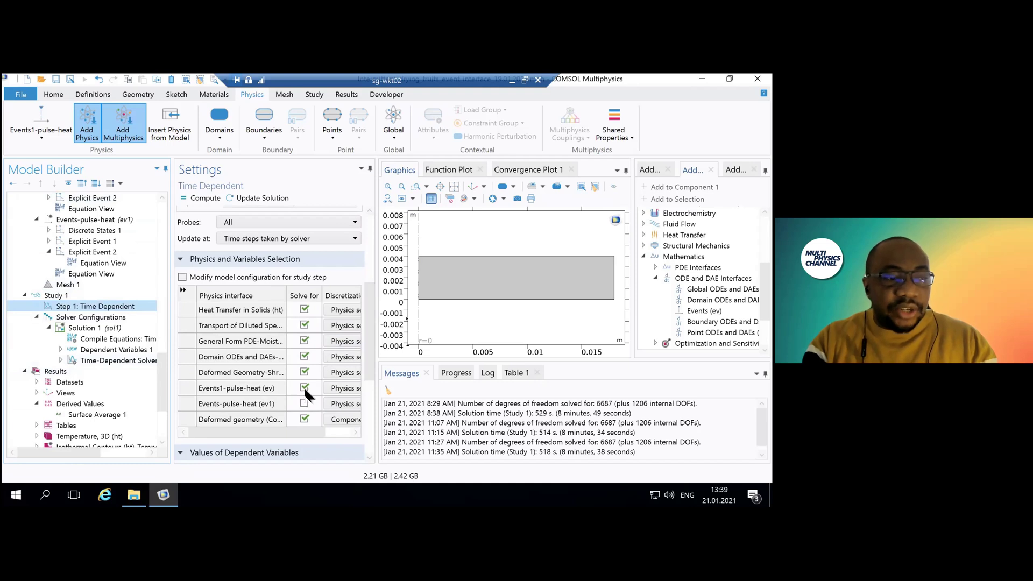
{"action": "scroll", "coordinate": [376, 301], "scroll_direction": "up", "scroll_amount": 1}
{"action": "scroll", "coordinate": [238, 243], "scroll_direction": "up", "scroll_amount": 5}
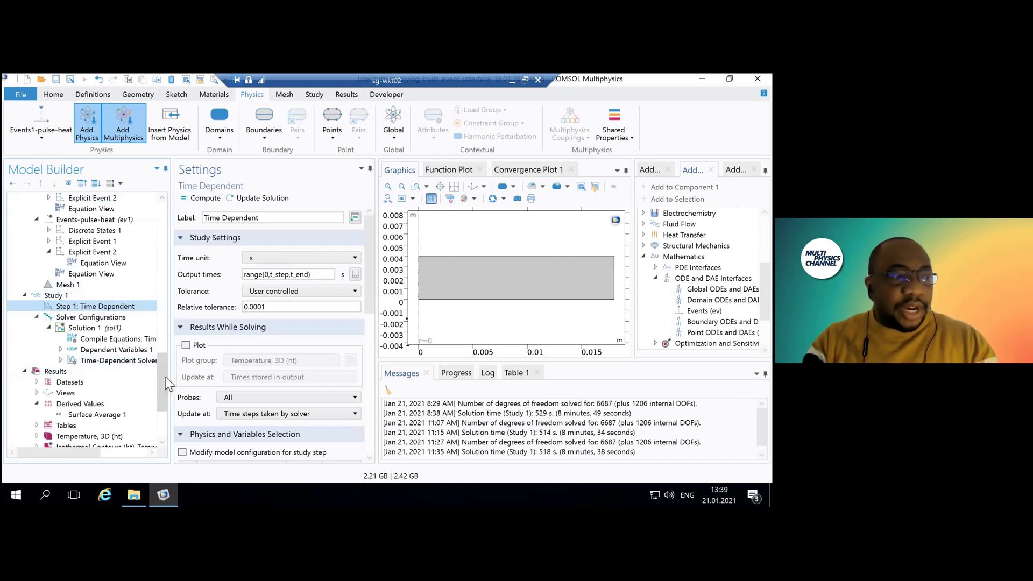
{"action": "left_click_drag", "start_coordinate": [165, 376], "coordinate": [164, 370]}
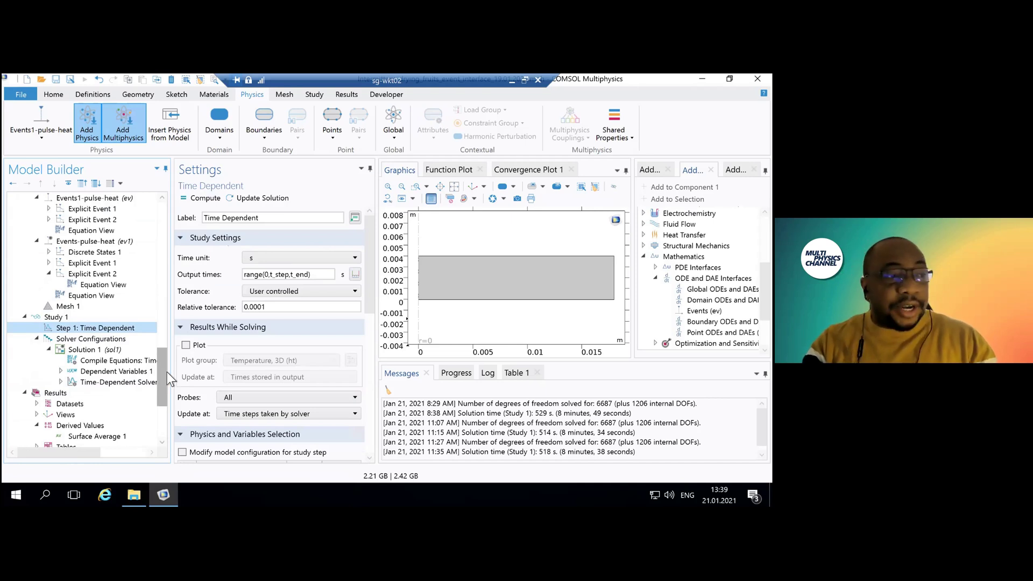
{"action": "left_click_drag", "start_coordinate": [167, 372], "coordinate": [163, 360]}
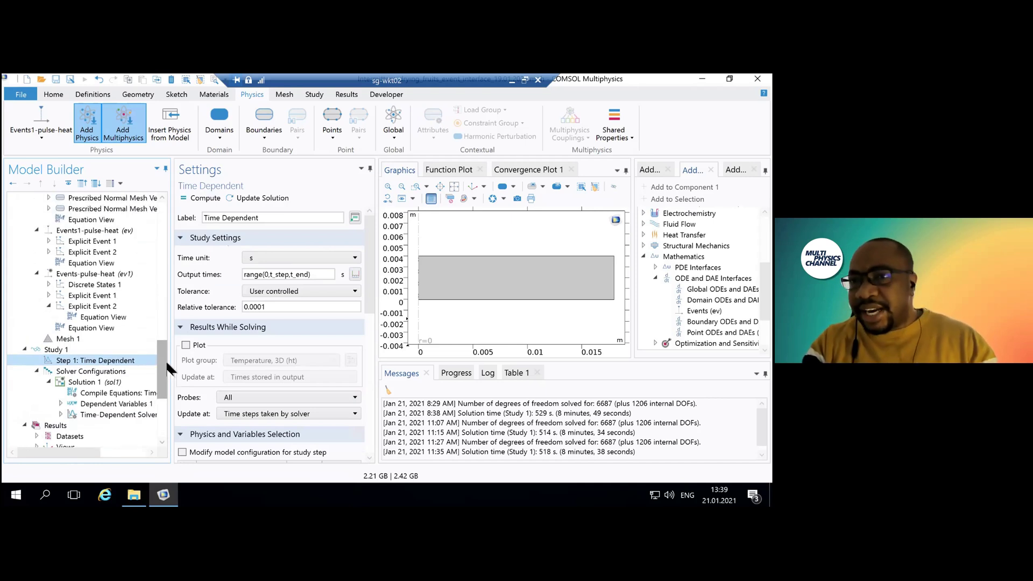
{"action": "scroll", "coordinate": [167, 363], "scroll_direction": "up", "scroll_amount": 1}
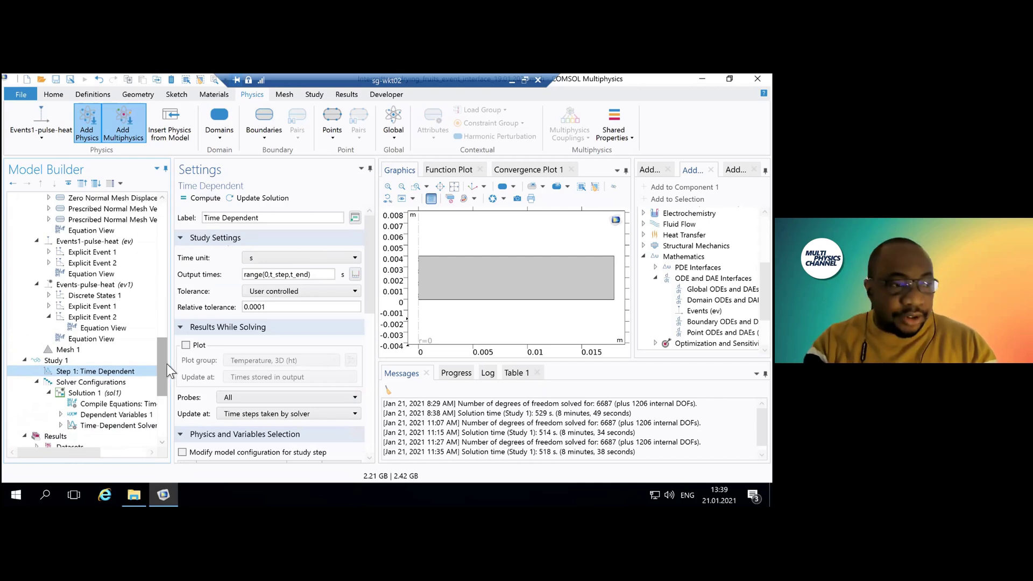
{"action": "left_click_drag", "start_coordinate": [164, 356], "coordinate": [165, 347]}
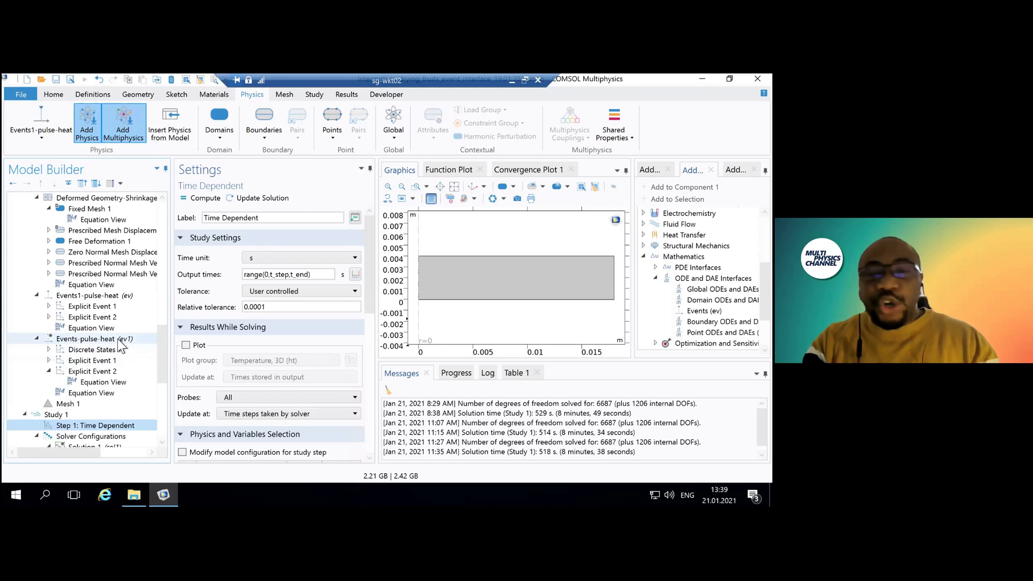
Step: Inspect Events-pulse-heat's Discrete States 1 and explicit events: Pulse 1 at 0 s, 0 at 3 s, period 5 s
{"action": "left_click", "coordinate": [86, 339]}
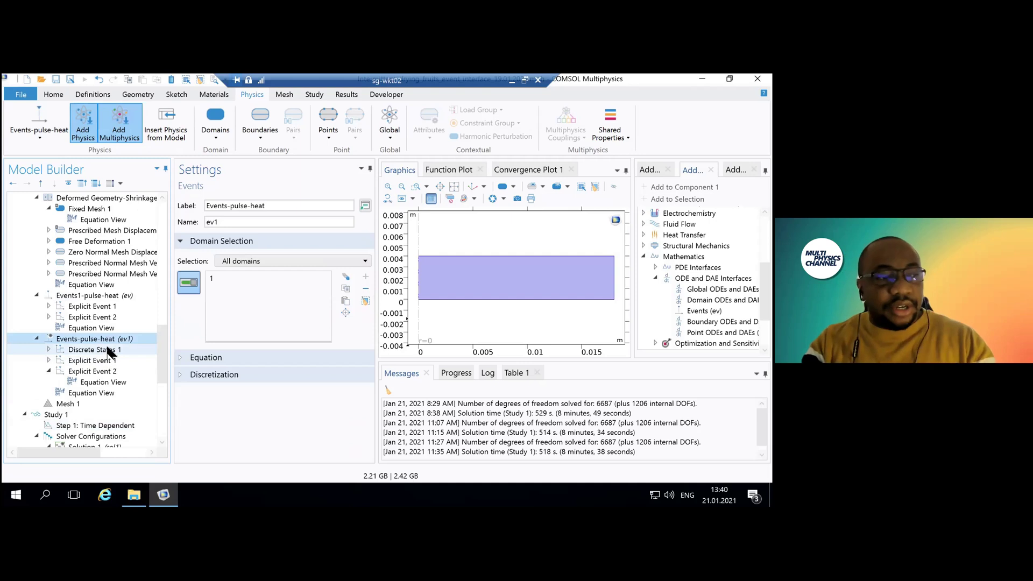
{"action": "right_click", "coordinate": [110, 340]}
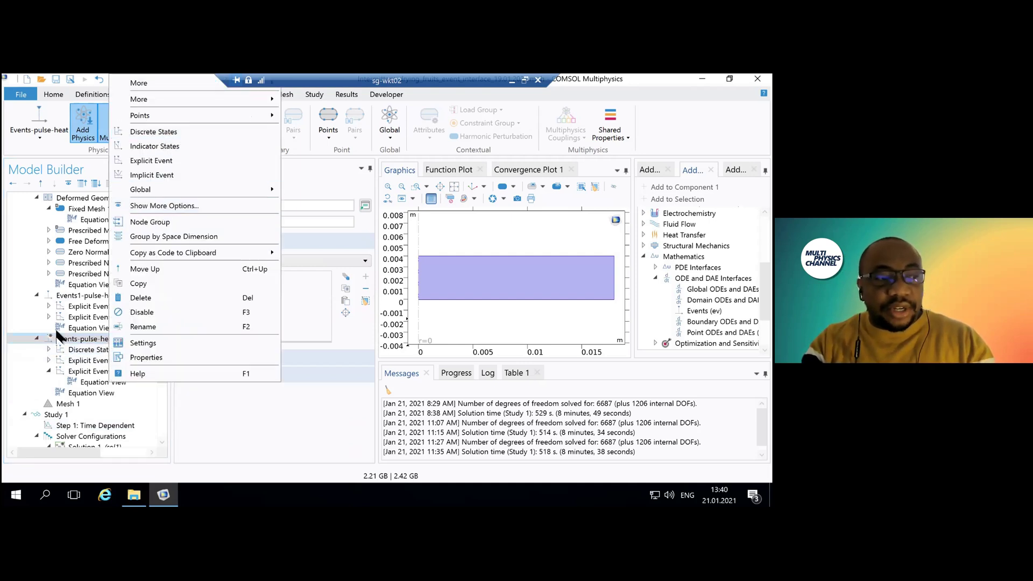
{"action": "left_click", "coordinate": [78, 350]}
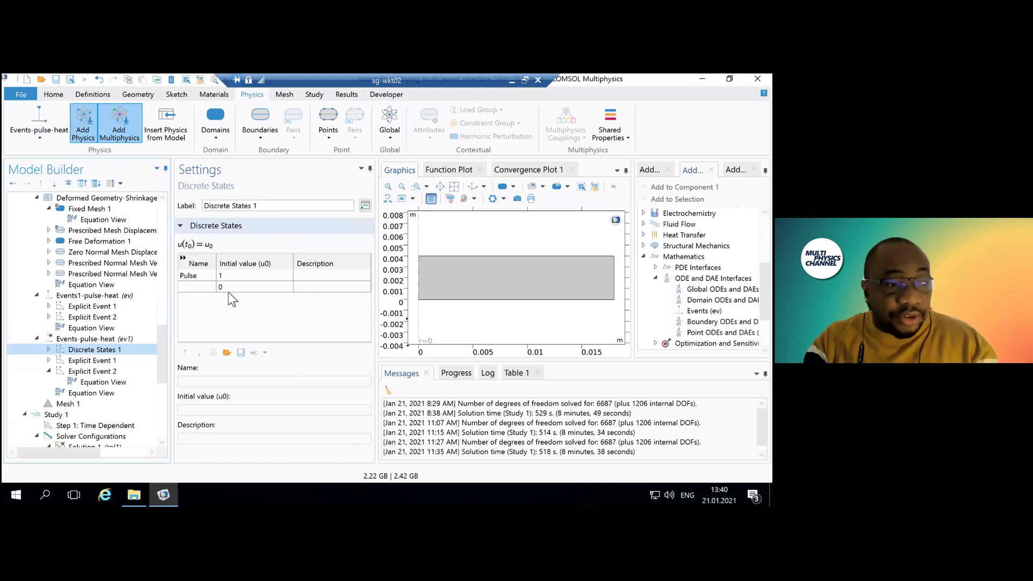
{"action": "left_click", "coordinate": [100, 361]}
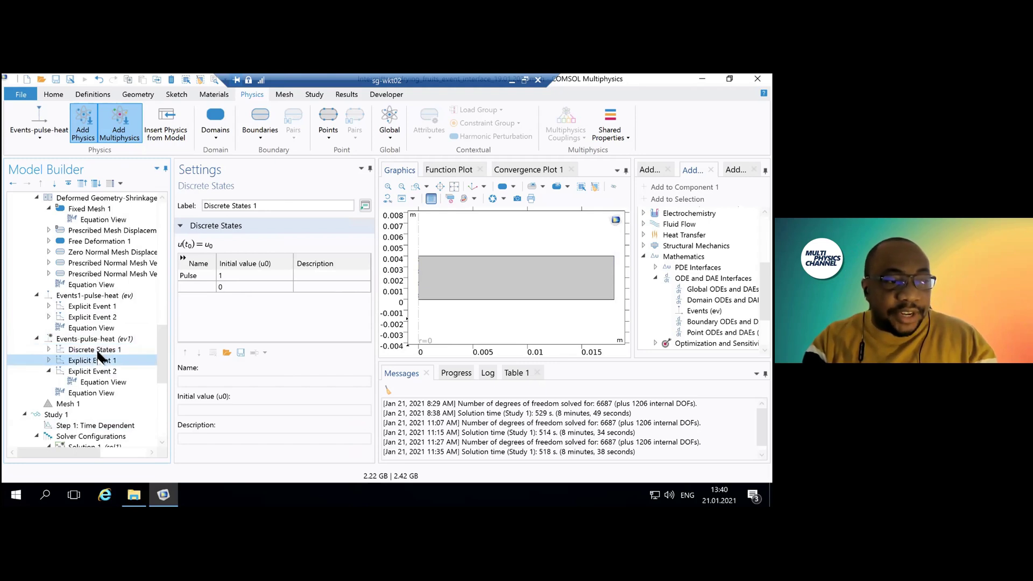
{"action": "left_click", "coordinate": [103, 339]}
{"action": "right_click", "coordinate": [103, 340]}
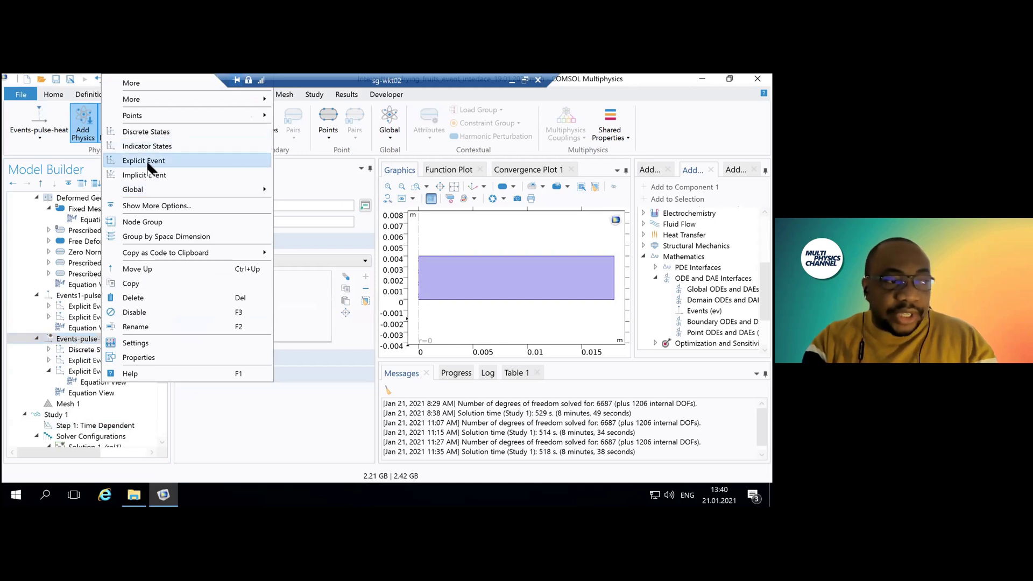
{"action": "left_click", "coordinate": [79, 360]}
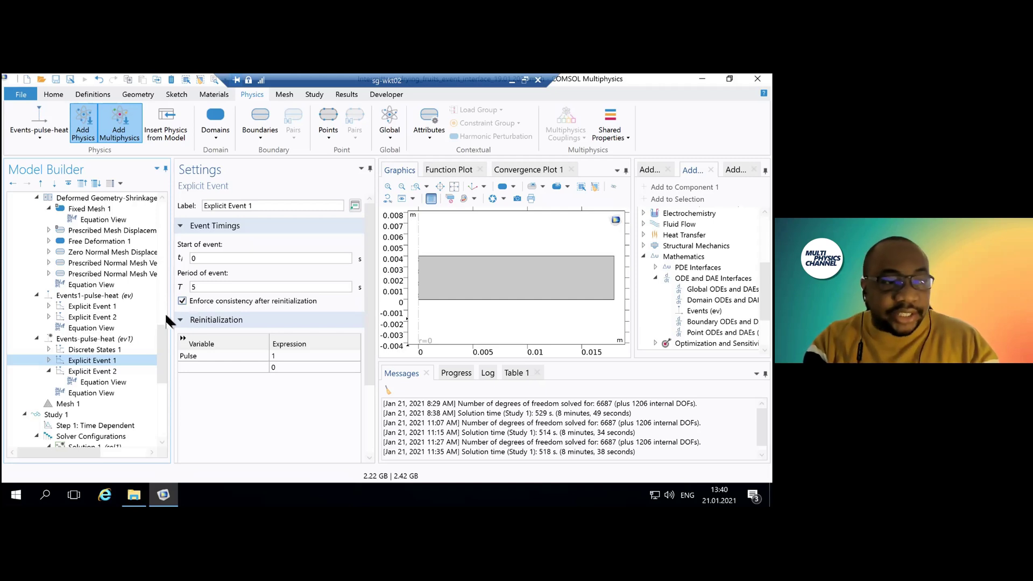
{"action": "left_click", "coordinate": [100, 371]}
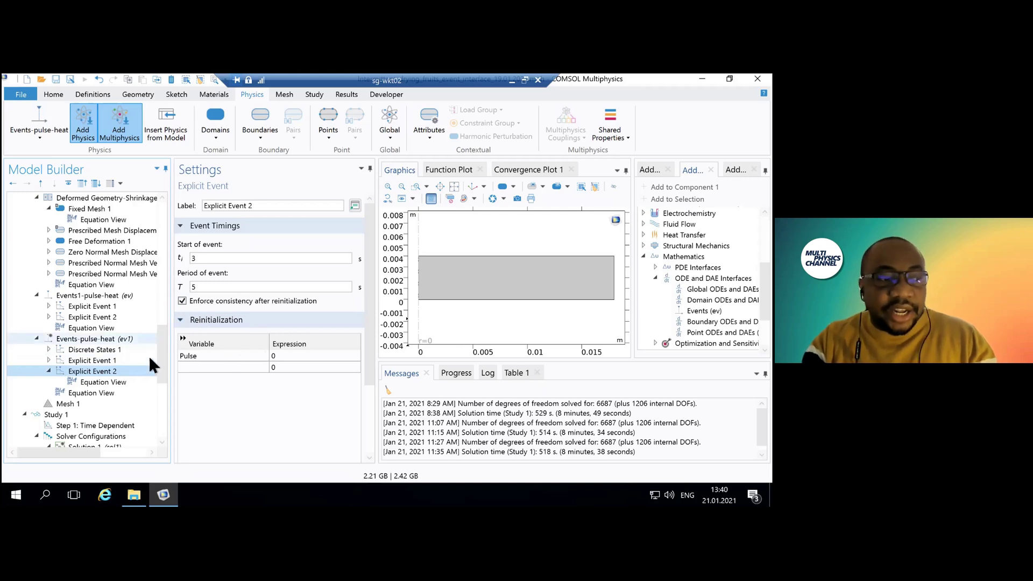
{"action": "scroll", "coordinate": [160, 356], "scroll_direction": "down", "scroll_amount": 2}
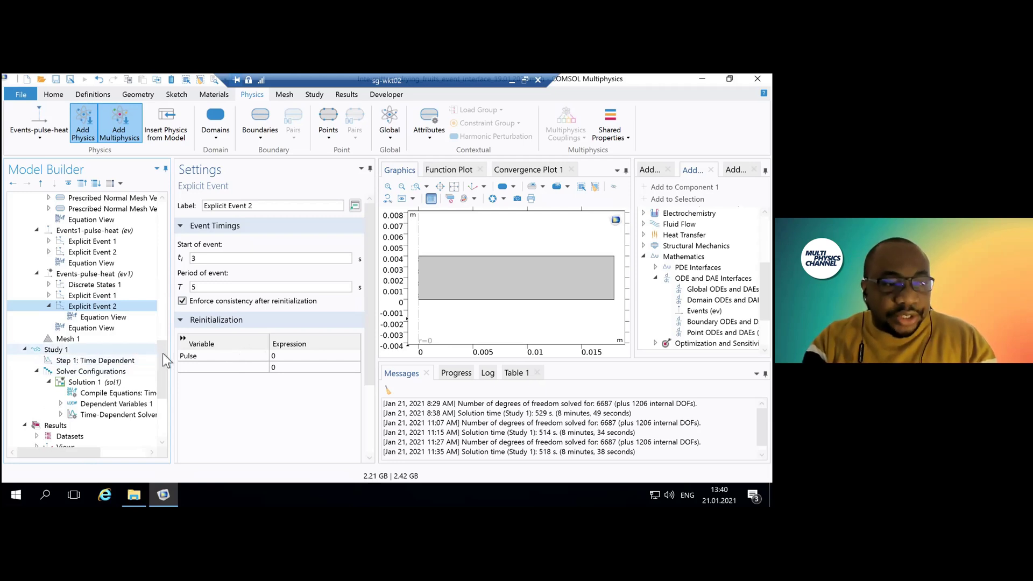
Step: Step through the temperature and moisture 3D plots to the temperature point graph reaching about 302 K at 600 s
{"action": "scroll", "coordinate": [161, 375], "scroll_direction": "down", "scroll_amount": 3}
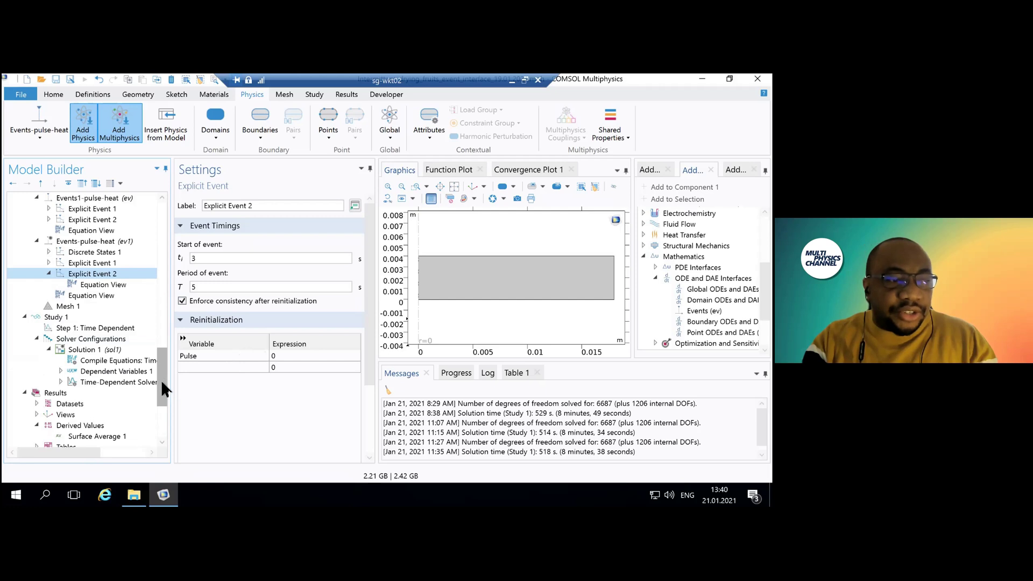
{"action": "scroll", "coordinate": [114, 383], "scroll_direction": "down", "scroll_amount": 2}
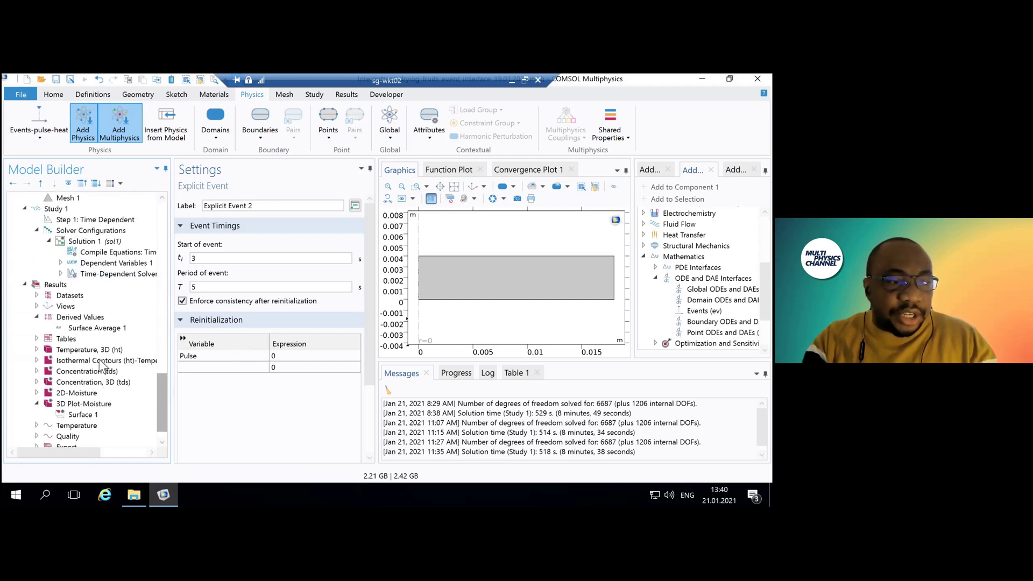
{"action": "scroll", "coordinate": [101, 357], "scroll_direction": "down", "scroll_amount": 1}
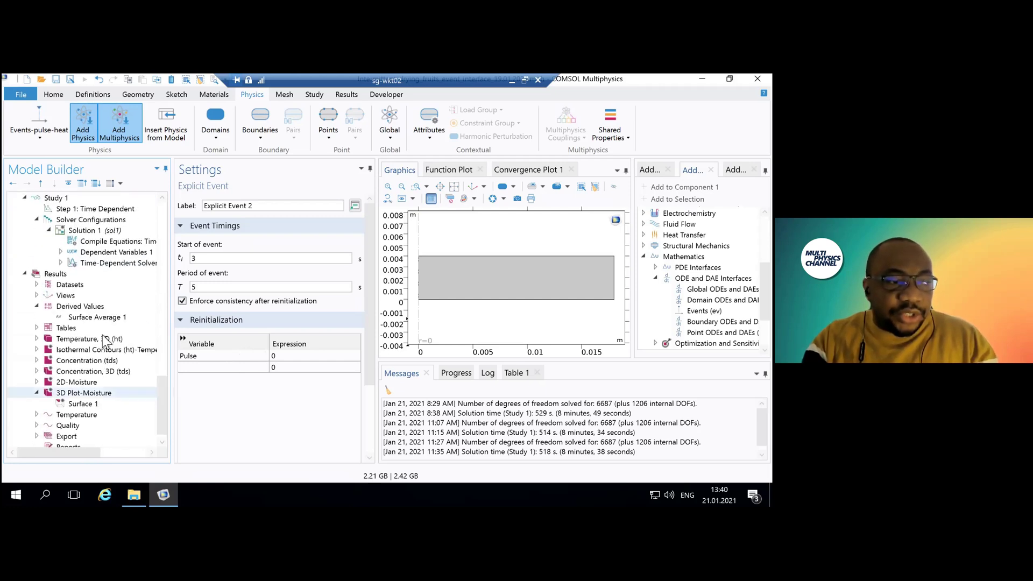
{"action": "left_click", "coordinate": [105, 347]}
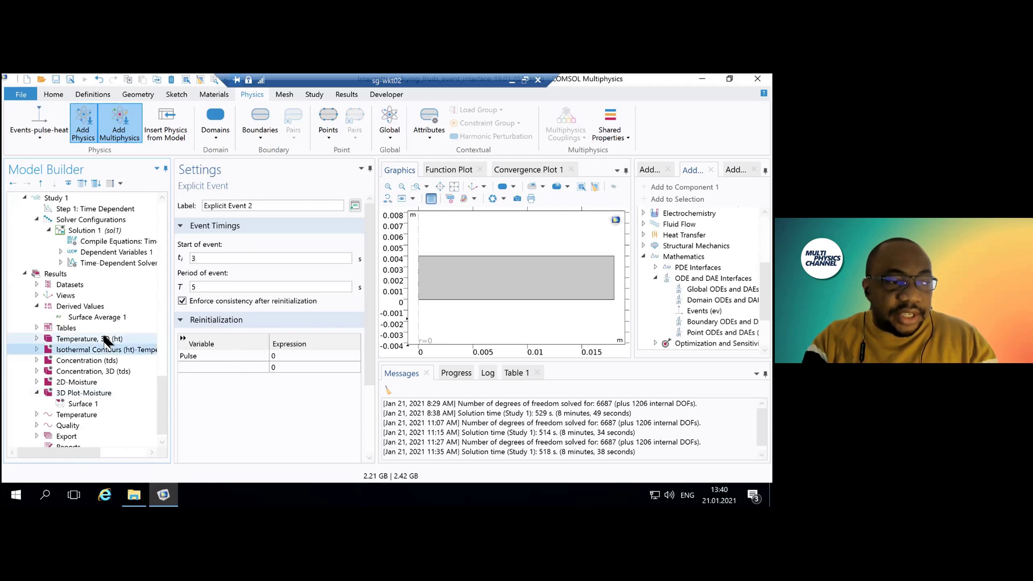
{"action": "left_click", "coordinate": [106, 340]}
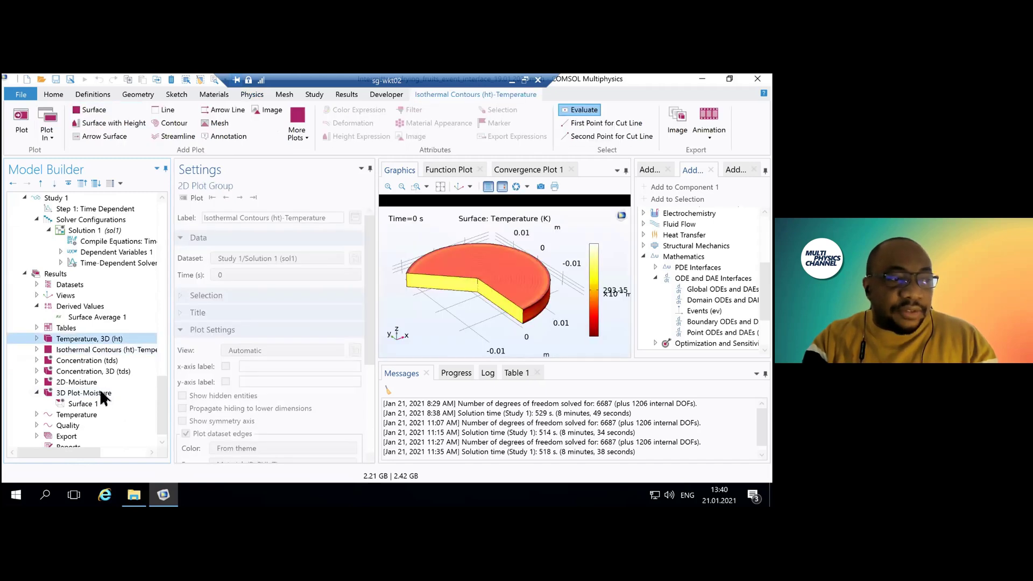
{"action": "left_click", "coordinate": [107, 389]}
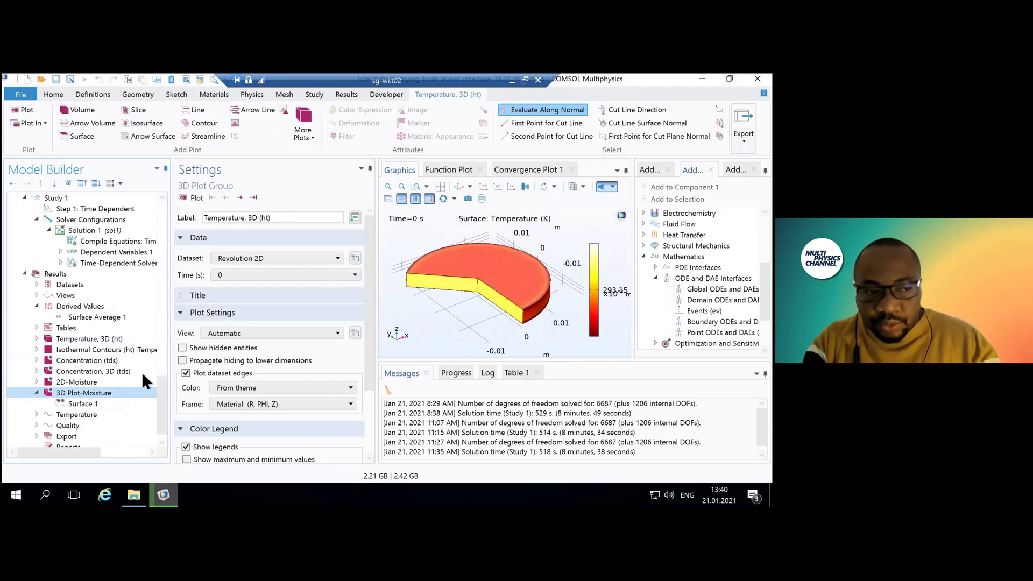
{"action": "left_click", "coordinate": [106, 413]}
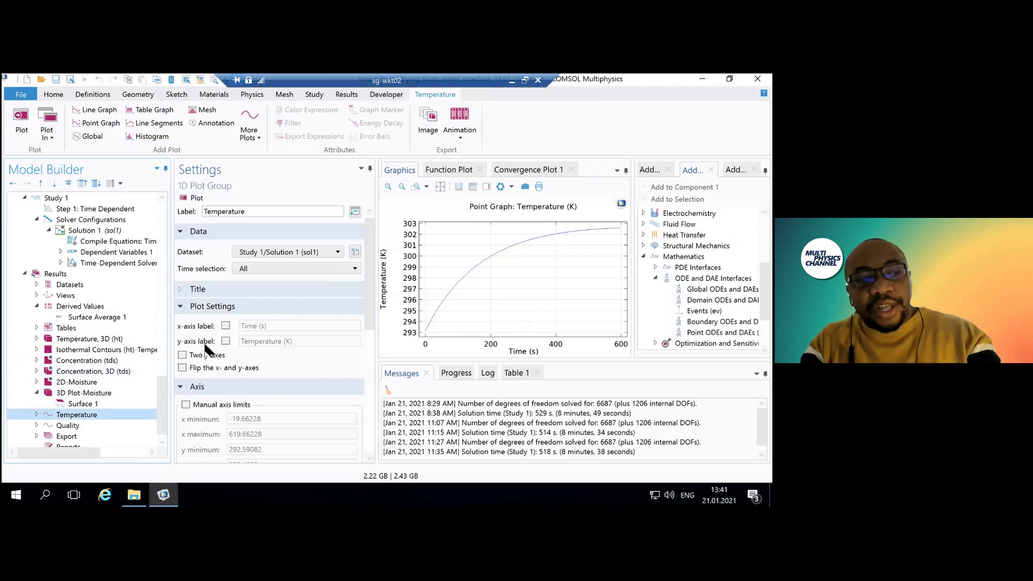
Step: Return to the PowerPoint slideshow showing the pulse/periodic heating slide
{"action": "scroll", "coordinate": [162, 371], "scroll_direction": "up", "scroll_amount": 2}
{"action": "scroll", "coordinate": [166, 373], "scroll_direction": "up", "scroll_amount": 1}
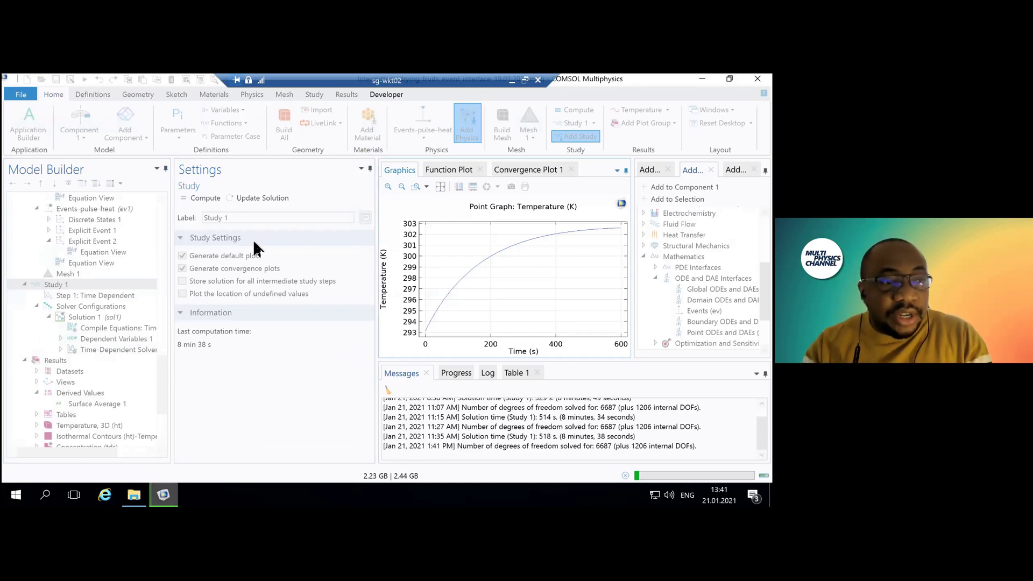
{"action": "key", "text": "alt"}
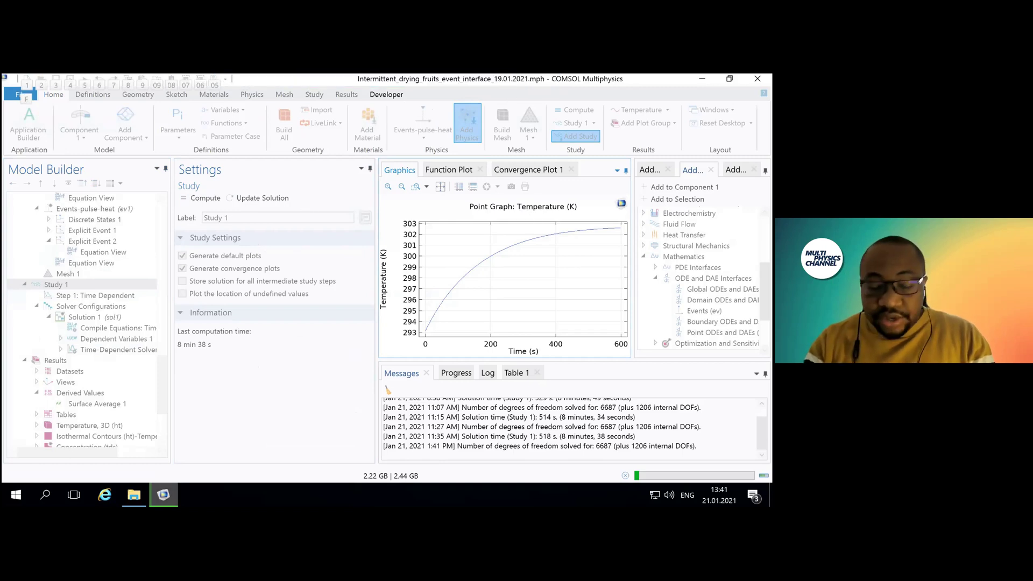
{"action": "key", "text": "alt+Tab"}
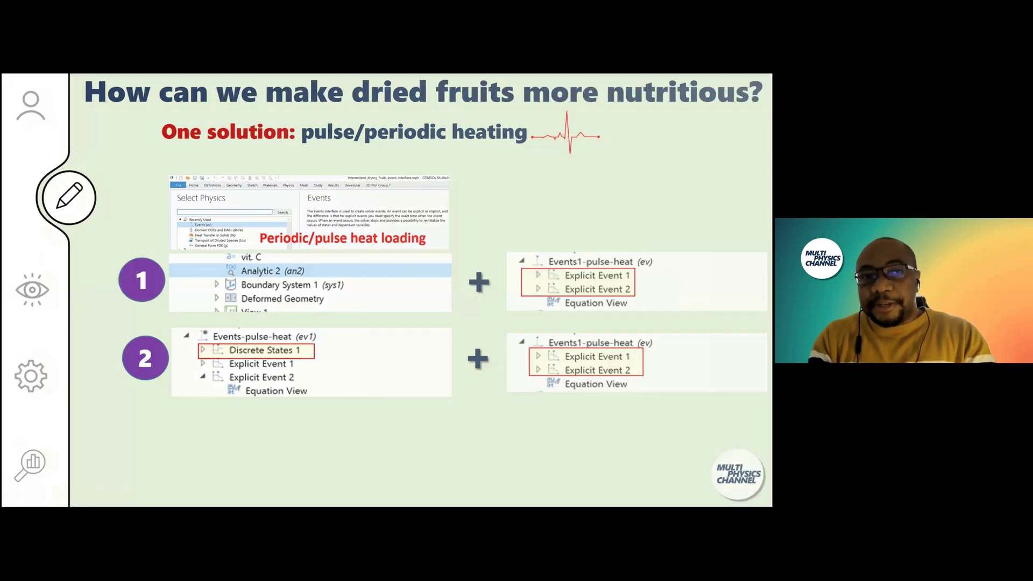
Step: Advance to "The results!" slide comparing unpulsed and pulsed temperature curves
{"action": "key", "text": "Right"}
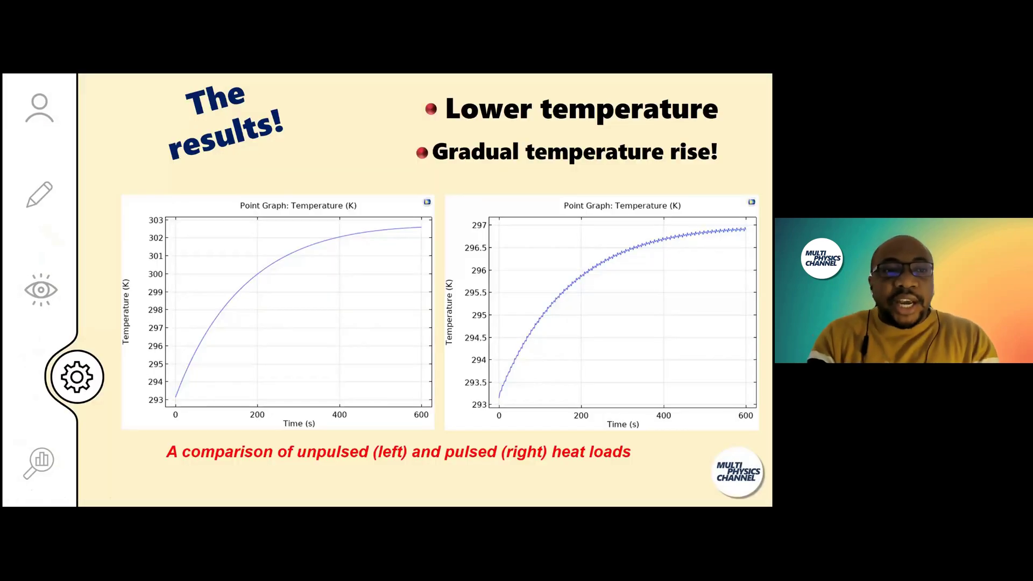